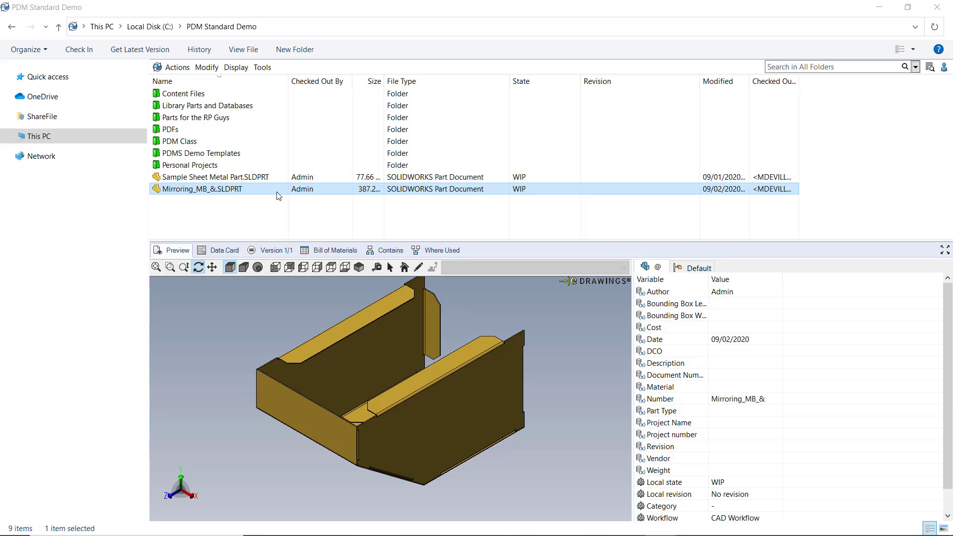
- Glance at the data card, then switch Mirroring_MB_&.SLDPRT's Bill of Materials to the plain BOM type
{"action": "left_click", "coordinate": [318, 250]}
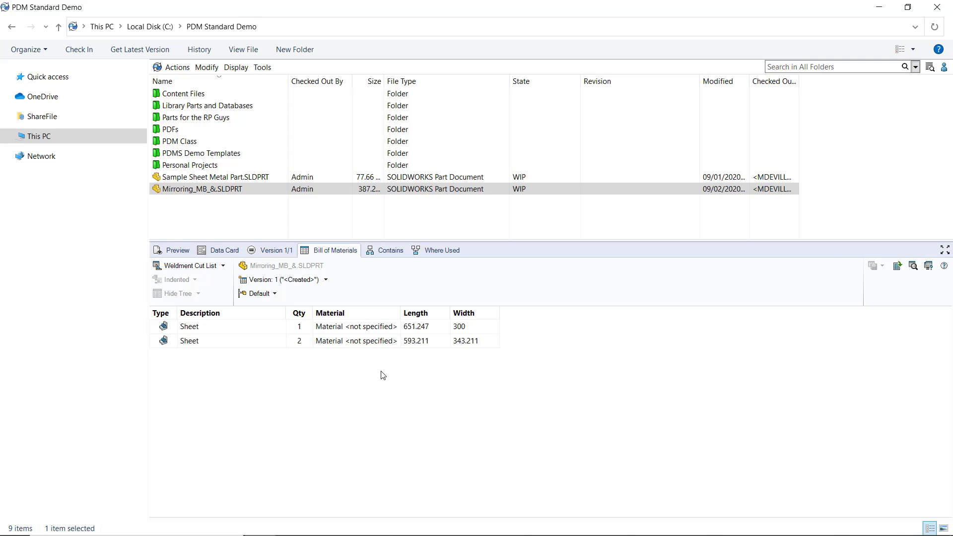
{"action": "left_click", "coordinate": [238, 254]}
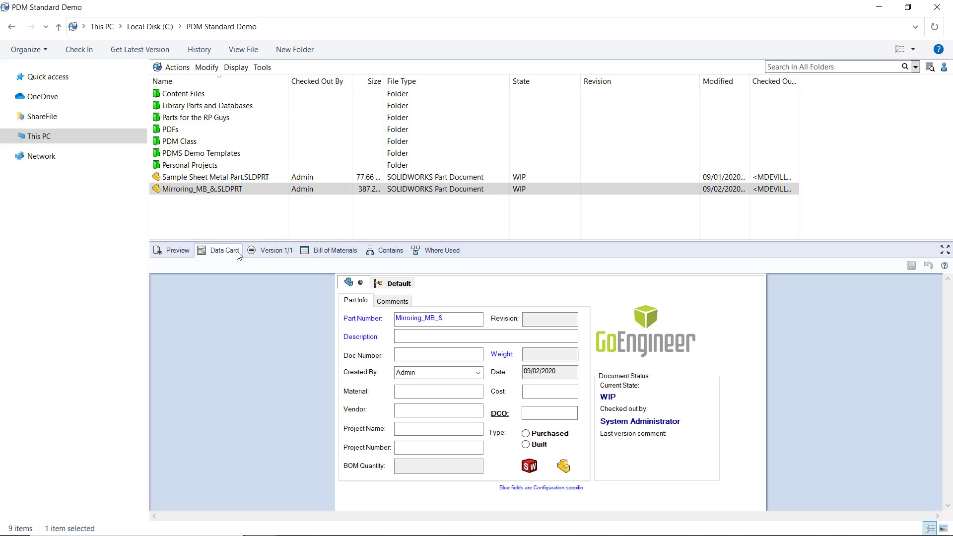
{"action": "left_click", "coordinate": [320, 253]}
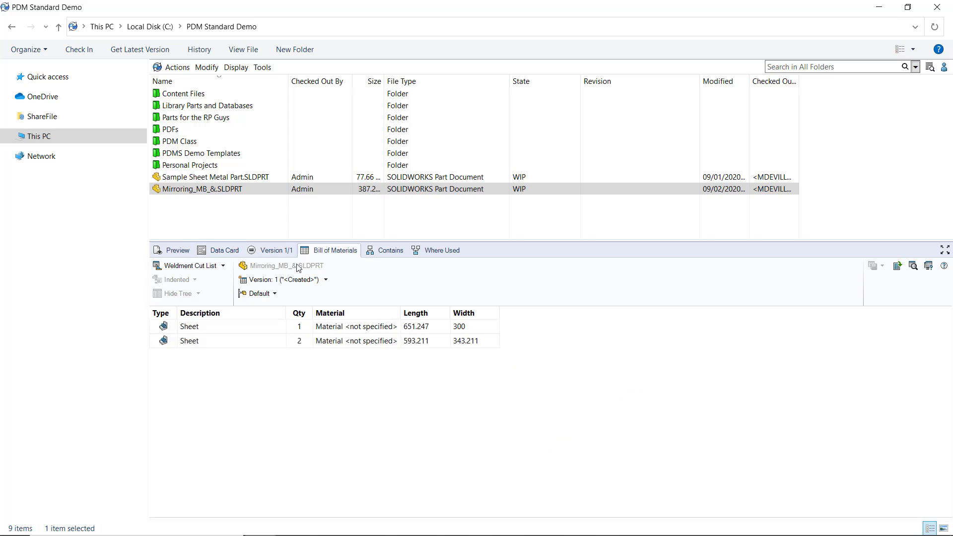
{"action": "left_click", "coordinate": [192, 265]}
{"action": "left_click", "coordinate": [203, 280]}
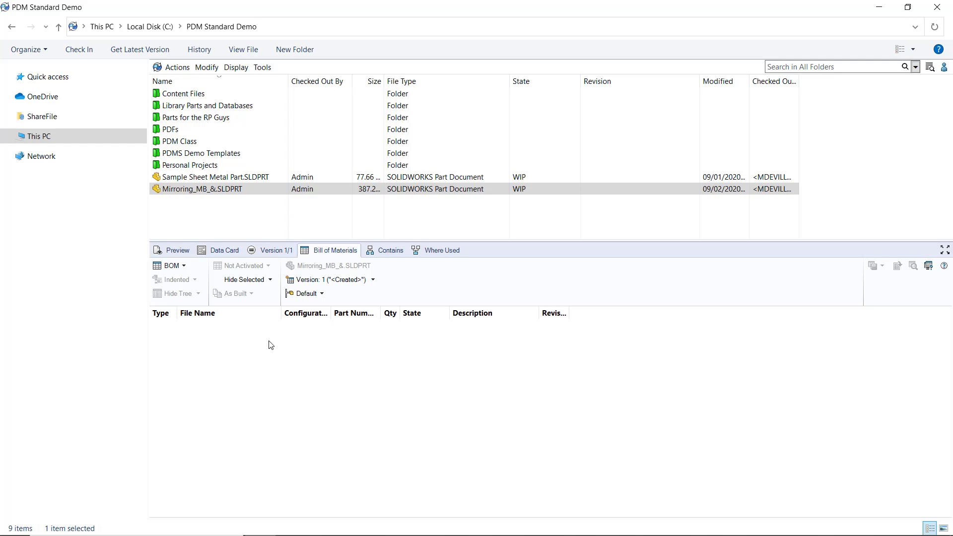
- Set the BOM type back to Weldment Cut List and view the part's data card
{"action": "left_click", "coordinate": [179, 269]}
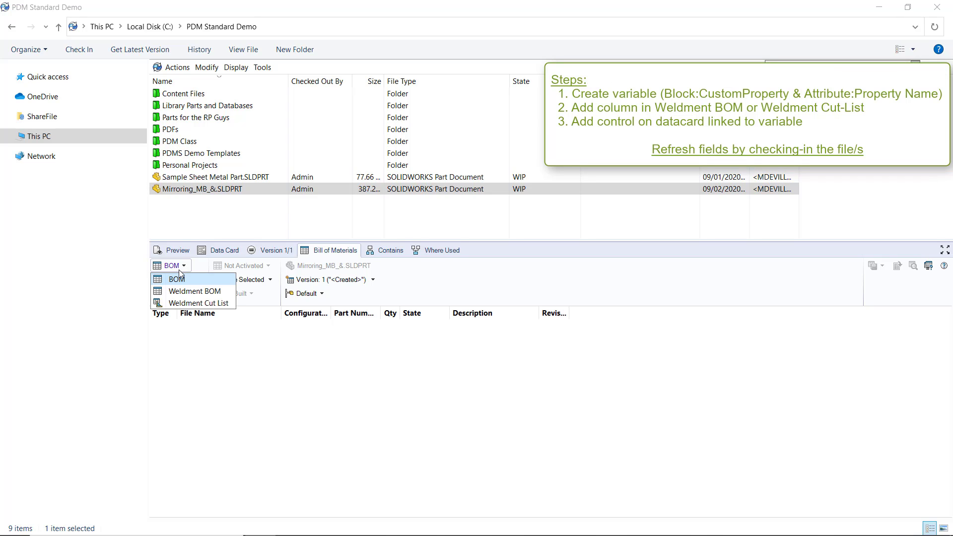
{"action": "left_click", "coordinate": [185, 303]}
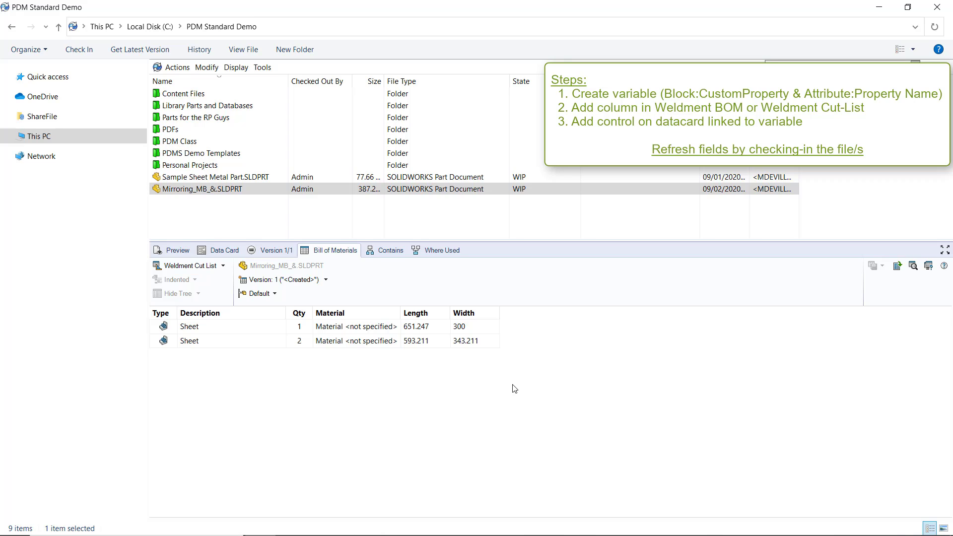
{"action": "left_click", "coordinate": [219, 251]}
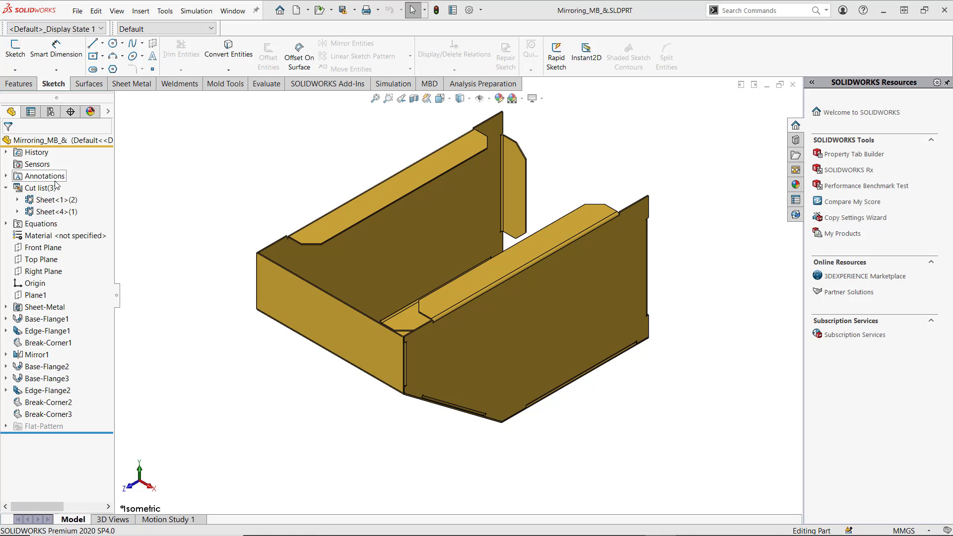
- Inspect Sheet<1>'s cut-list properties, checking Sheet Metal Thickness and Description
{"action": "right_click", "coordinate": [57, 200]}
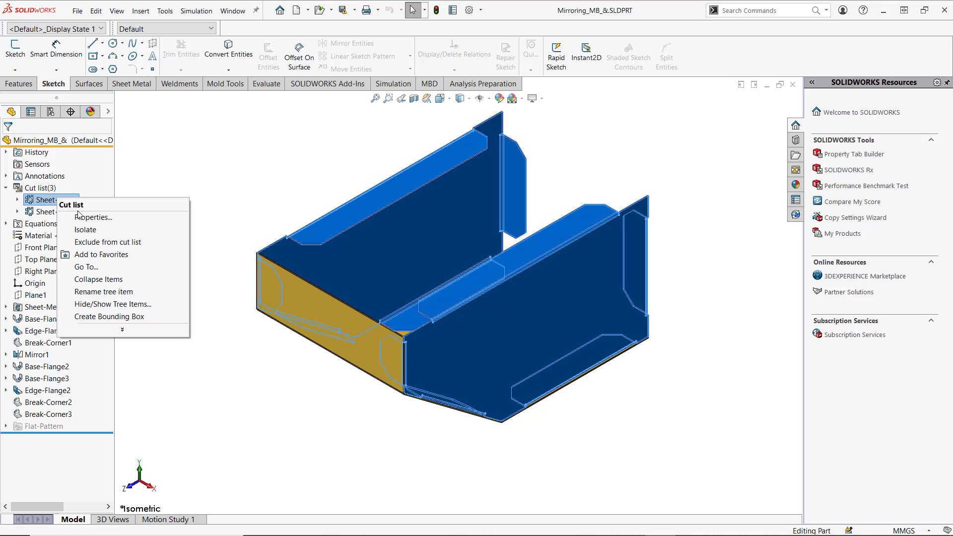
{"action": "left_click", "coordinate": [82, 216]}
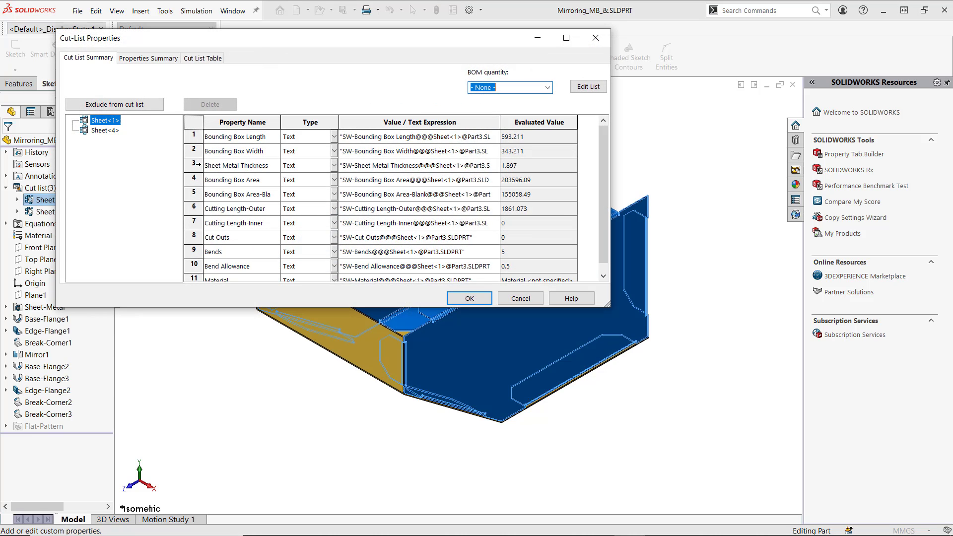
{"action": "left_click", "coordinate": [197, 164]}
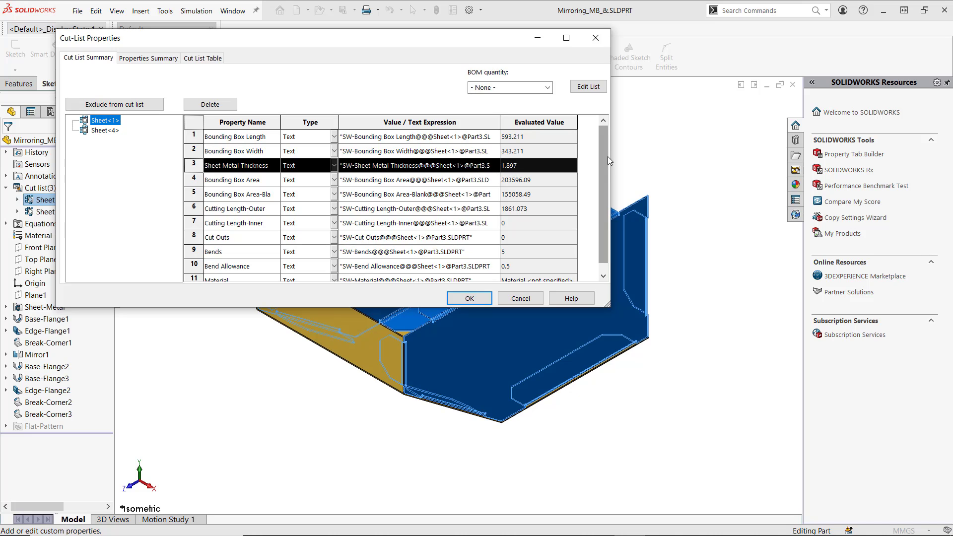
{"action": "scroll", "coordinate": [608, 158], "scroll_direction": "down", "scroll_amount": 3}
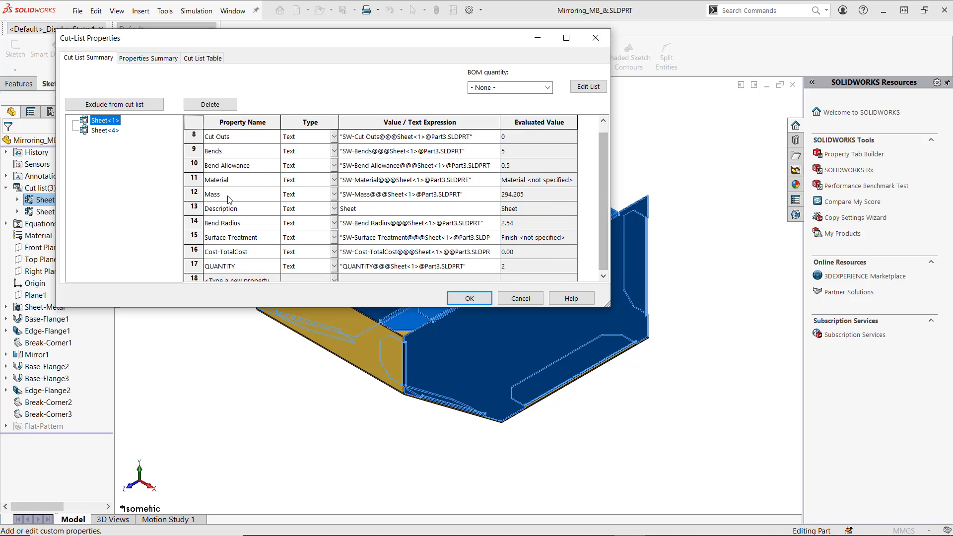
{"action": "left_click", "coordinate": [194, 207]}
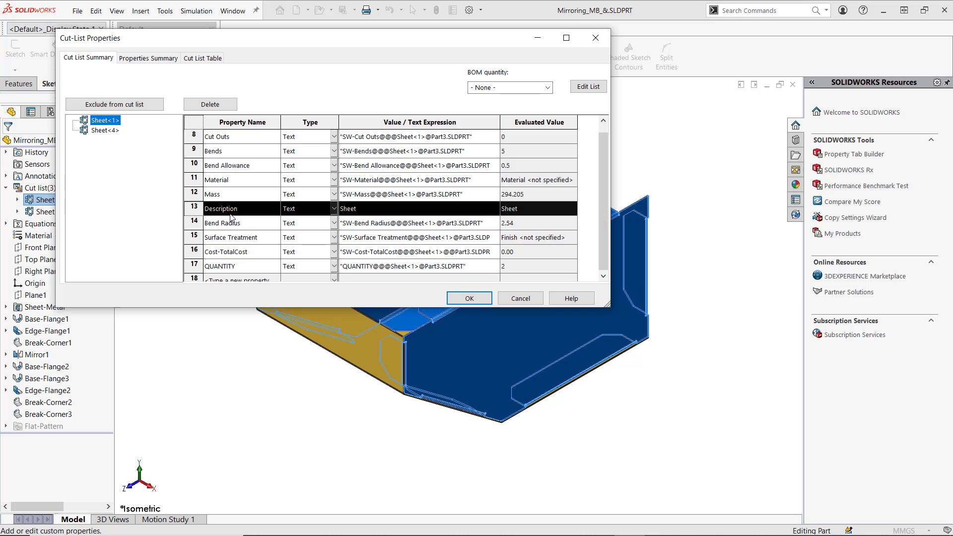
{"action": "left_click", "coordinate": [457, 298]}
{"action": "left_click", "coordinate": [272, 203]}
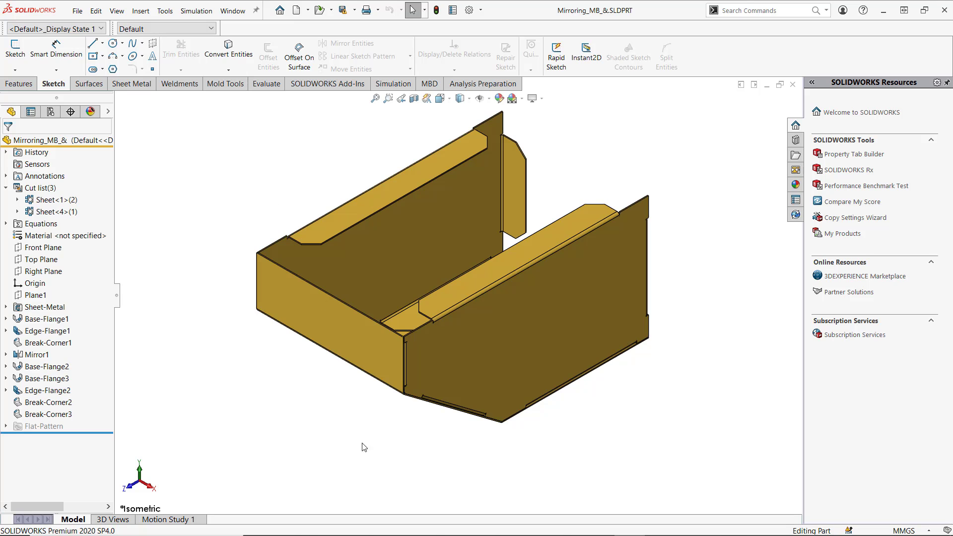
- Create a new PDM variable named 'Sheet Metal Thickness' under Variables
{"action": "mouse_move", "coordinate": [416, 534]}
{"action": "left_click", "coordinate": [323, 524]}
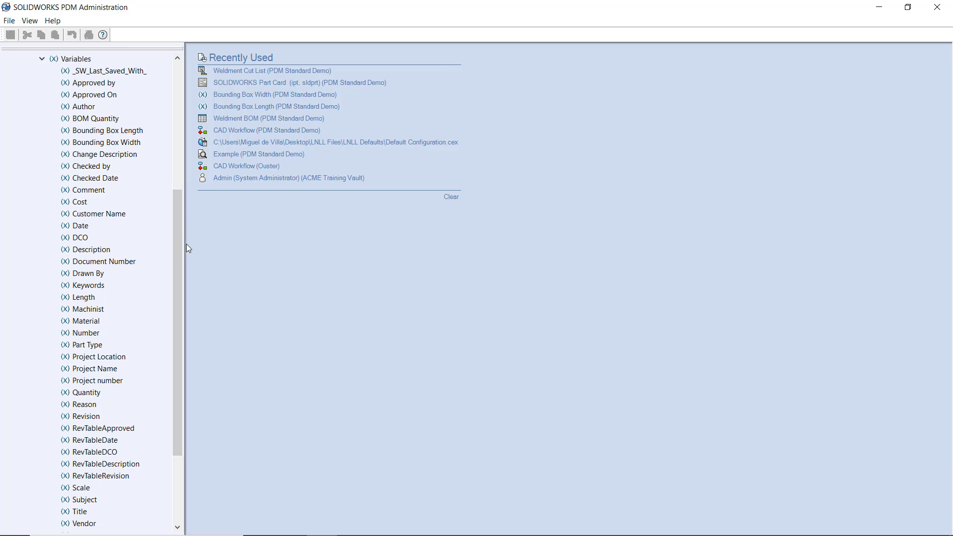
{"action": "left_click_drag", "start_coordinate": [175, 237], "coordinate": [175, 186]}
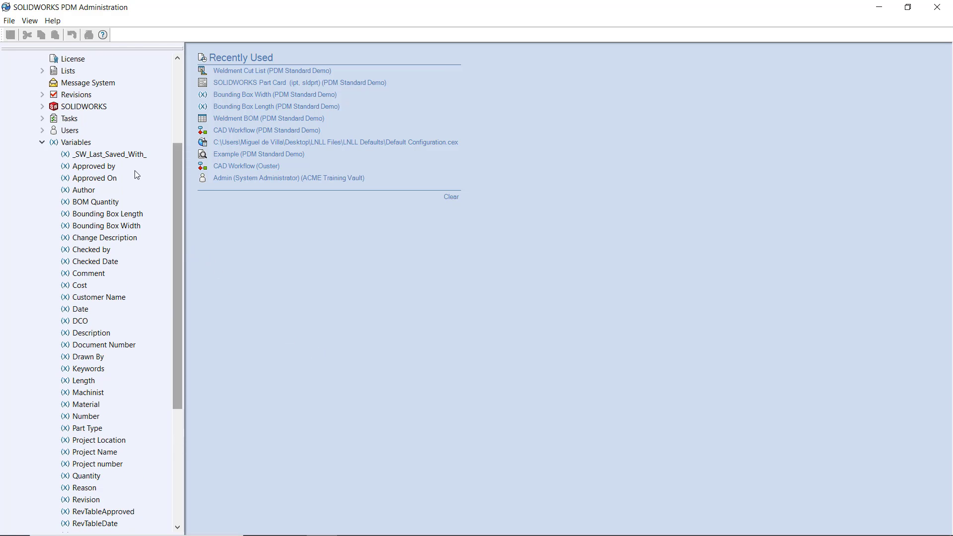
{"action": "right_click", "coordinate": [78, 142]}
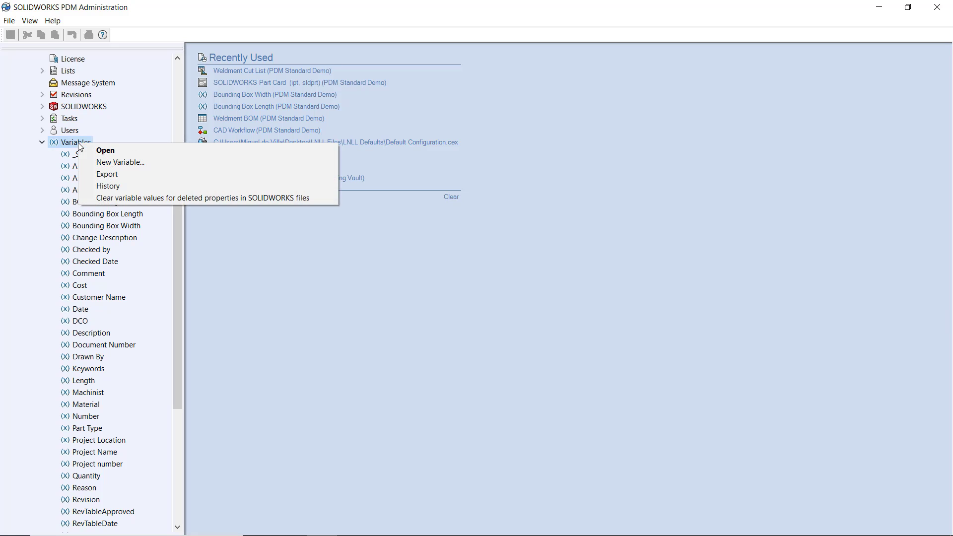
{"action": "left_click", "coordinate": [101, 163]}
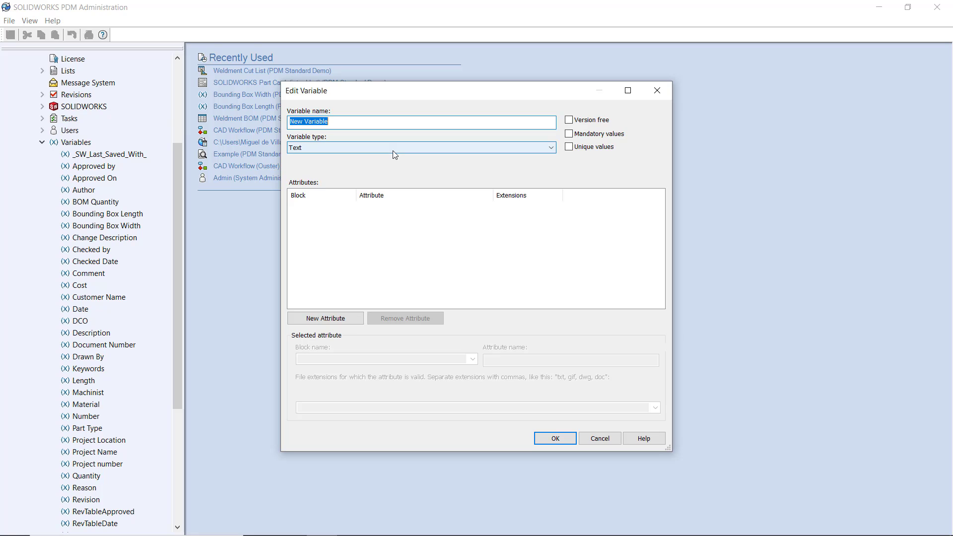
{"action": "type", "text": "Sheet Metal Thickness"}
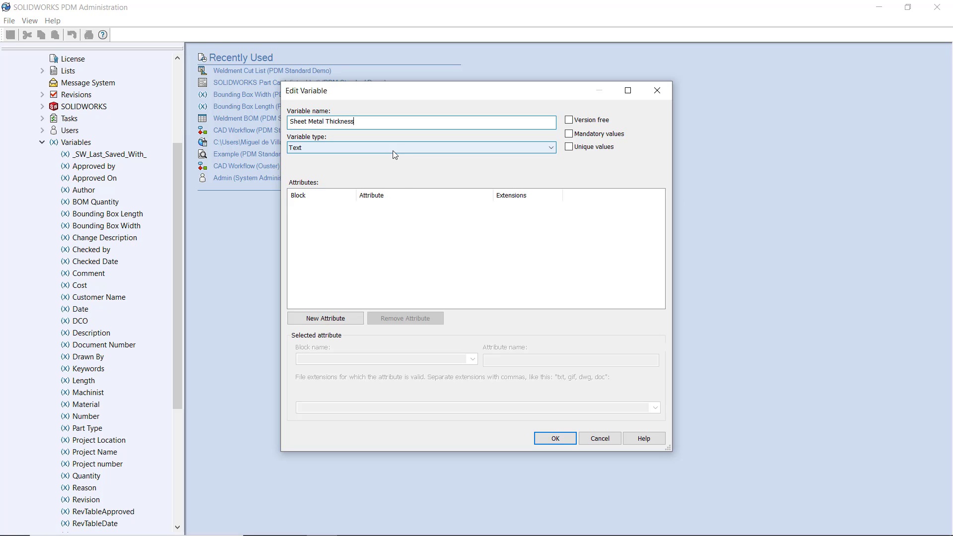
- Add a CustomProperty attribute named Sheet Metal Thickness, limited to sldprt files
{"action": "left_click", "coordinate": [347, 319]}
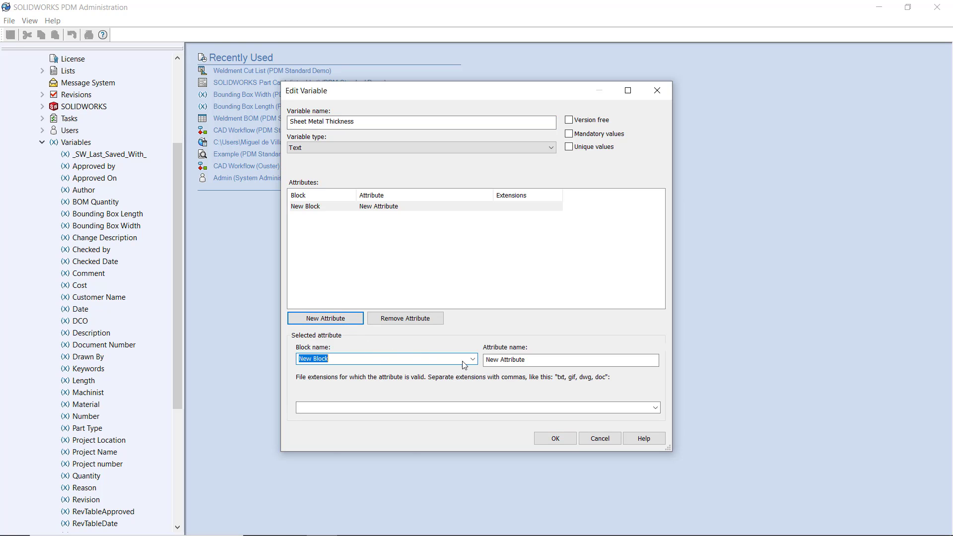
{"action": "left_click", "coordinate": [473, 359]}
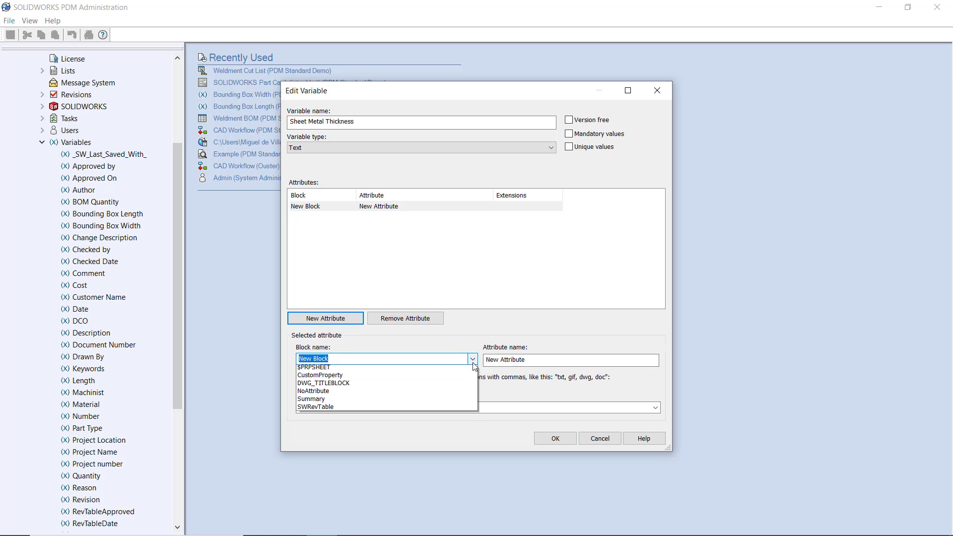
{"action": "left_click", "coordinate": [385, 379]}
{"action": "left_click", "coordinate": [541, 363]}
{"action": "left_click_drag", "start_coordinate": [541, 364], "coordinate": [477, 362]}
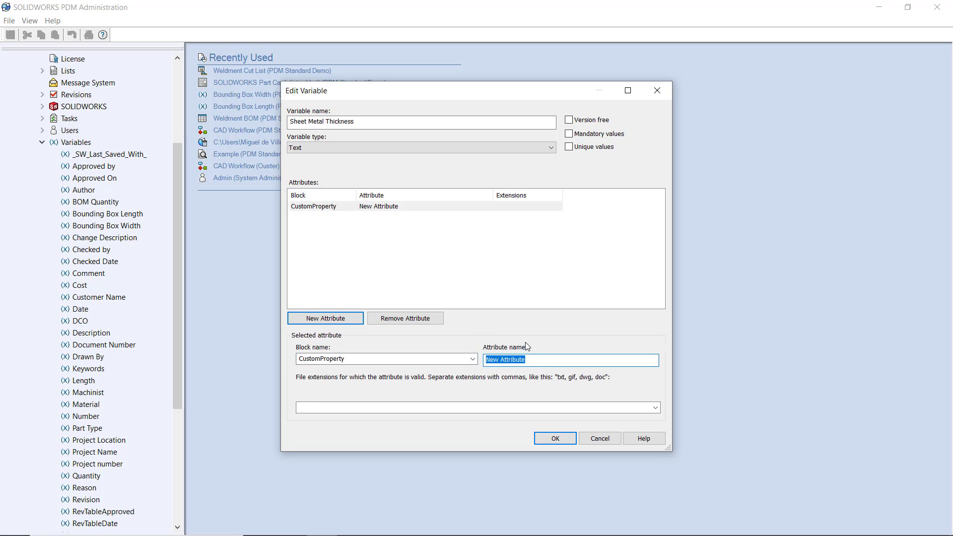
{"action": "type", "text": "Sheet Metal Thickness"}
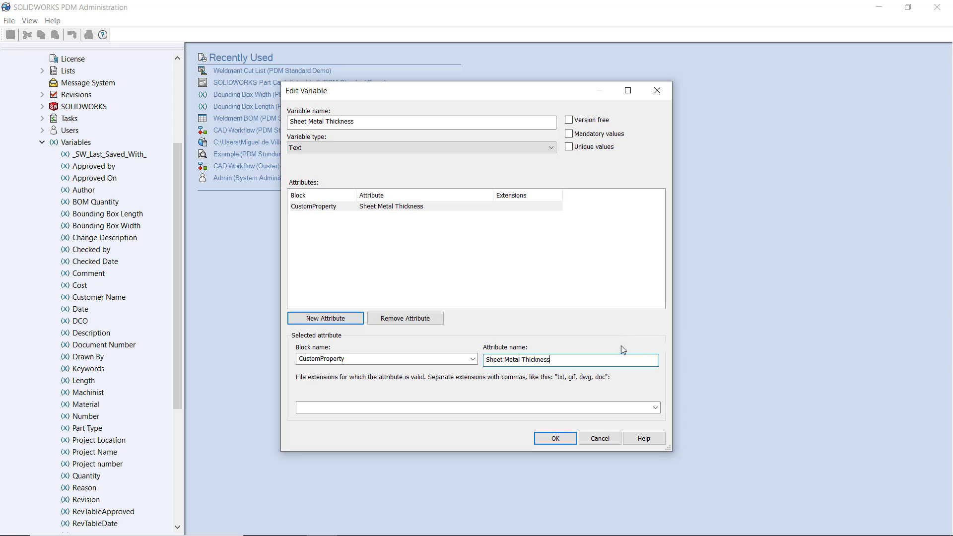
{"action": "left_click", "coordinate": [655, 408]}
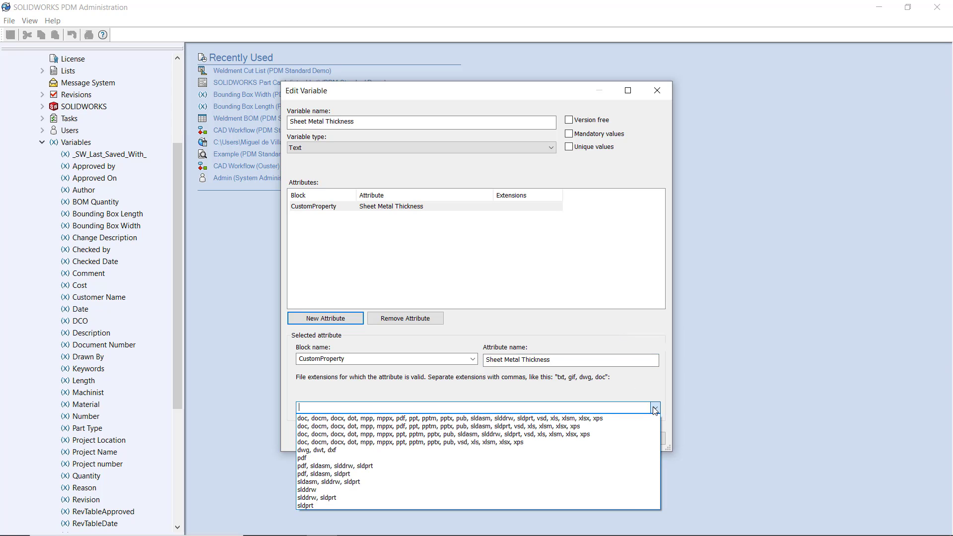
{"action": "left_click", "coordinate": [336, 504]}
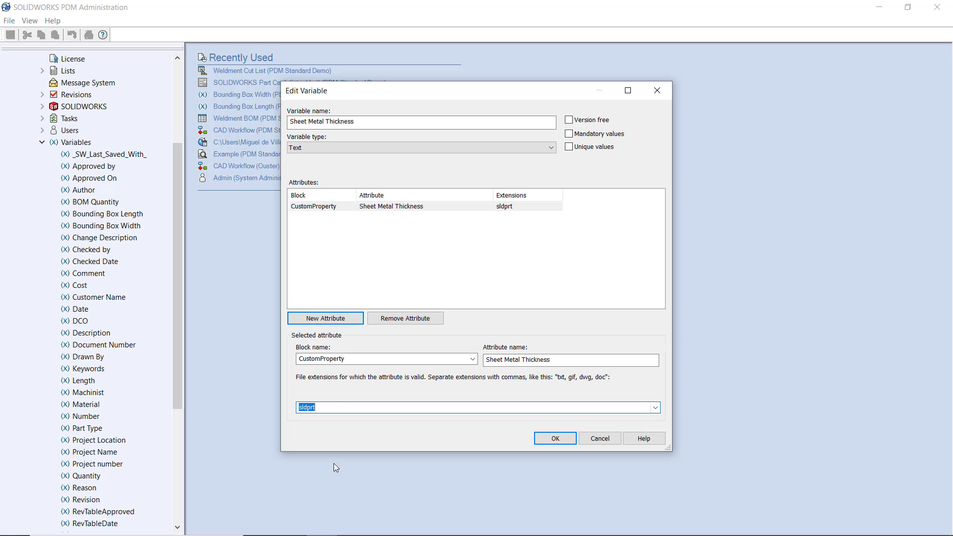
{"action": "left_click", "coordinate": [381, 264]}
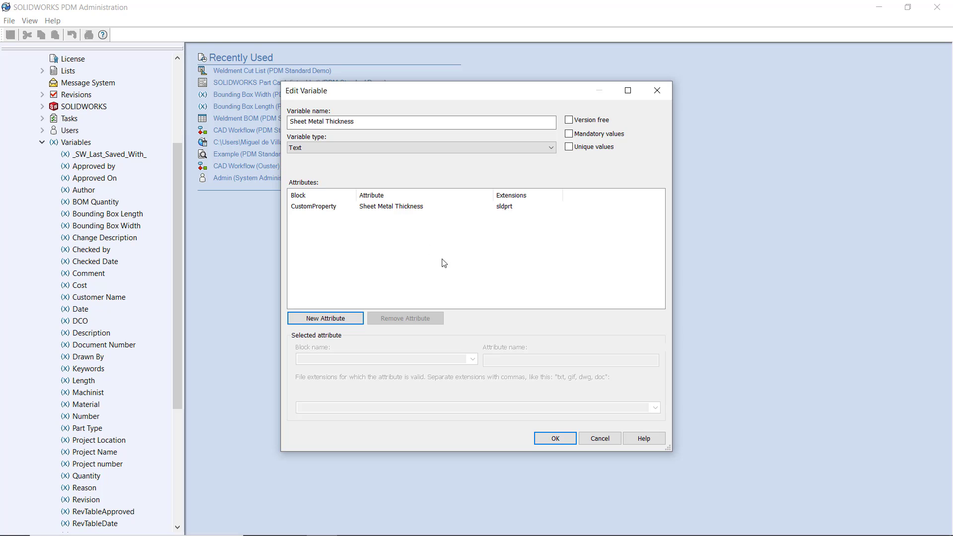
- Save the Sheet Metal Thickness variable and open the Weldment Cut List bill of materials
{"action": "left_click", "coordinate": [544, 438]}
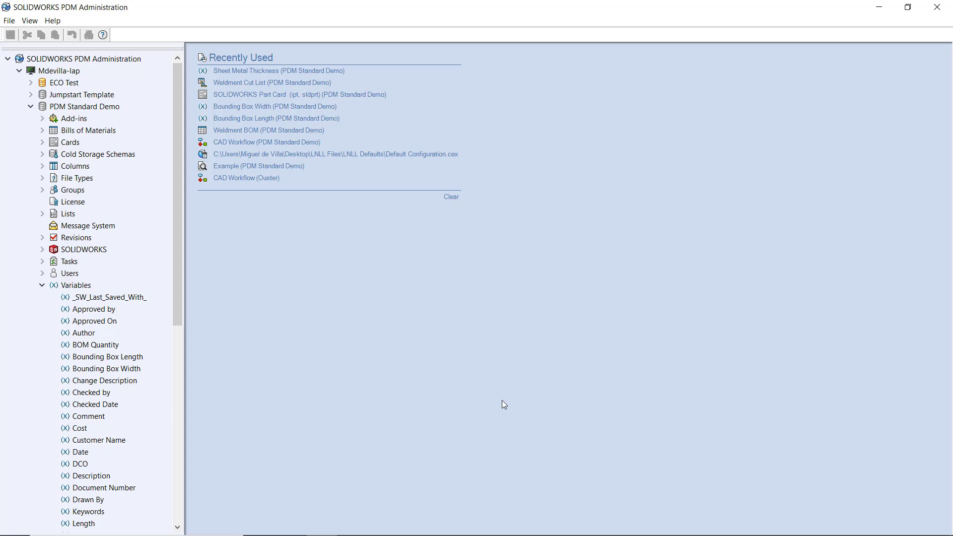
{"action": "left_click", "coordinate": [42, 130]}
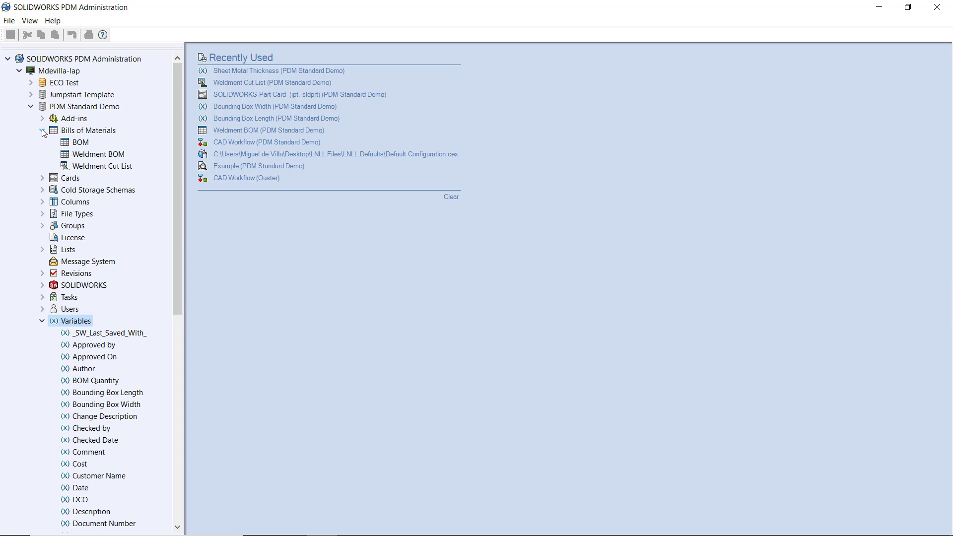
{"action": "left_click", "coordinate": [84, 168]}
{"action": "right_click", "coordinate": [83, 165]}
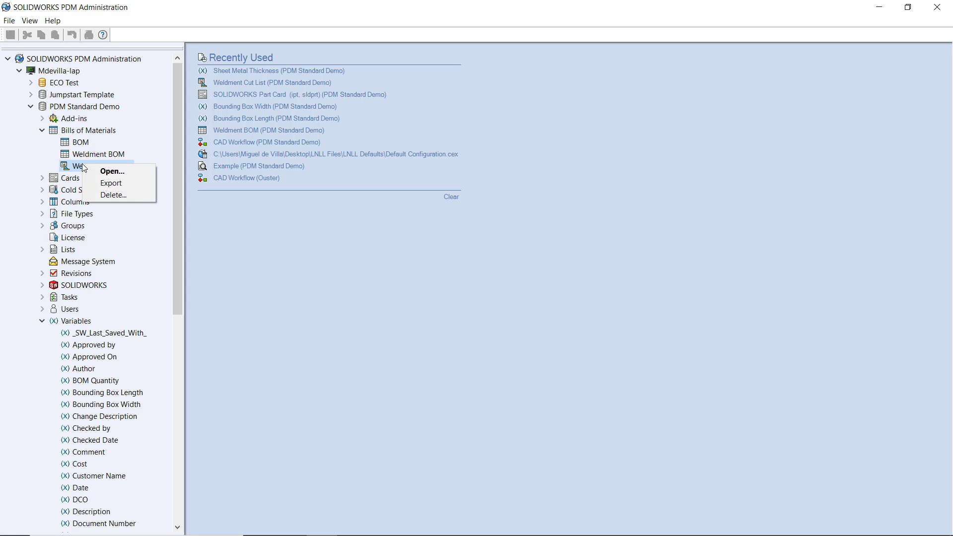
{"action": "left_click", "coordinate": [96, 171]}
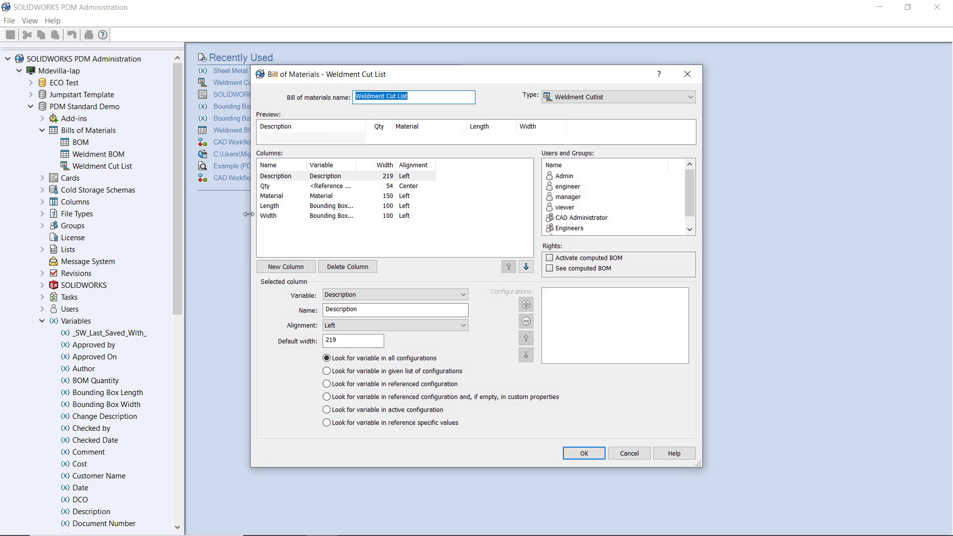
- Add a column named Thickness fed by the Sheet Metal Thickness variable and save
{"action": "left_click", "coordinate": [301, 268]}
{"action": "left_click", "coordinate": [332, 295]}
{"action": "scroll", "coordinate": [370, 242], "scroll_direction": "down", "scroll_amount": 8}
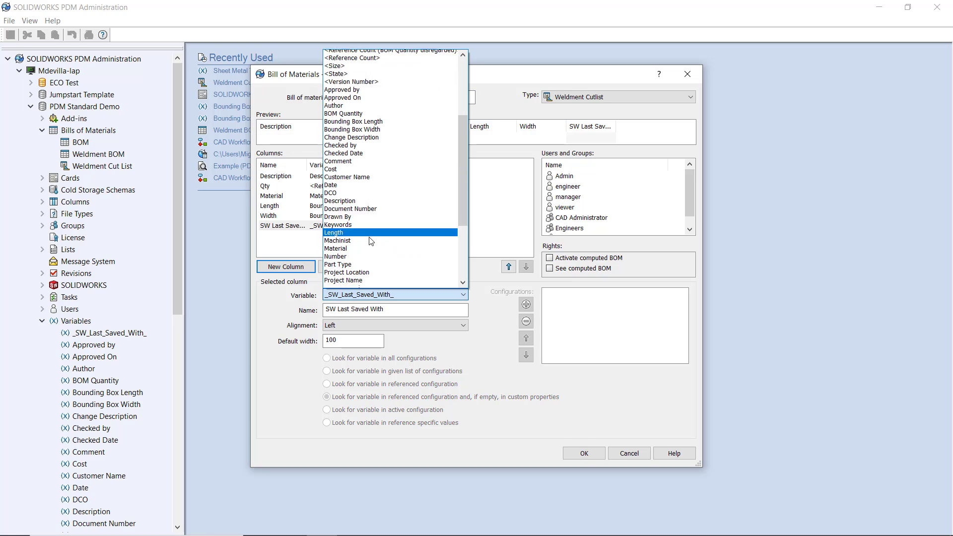
{"action": "scroll", "coordinate": [370, 241], "scroll_direction": "down", "scroll_amount": 4}
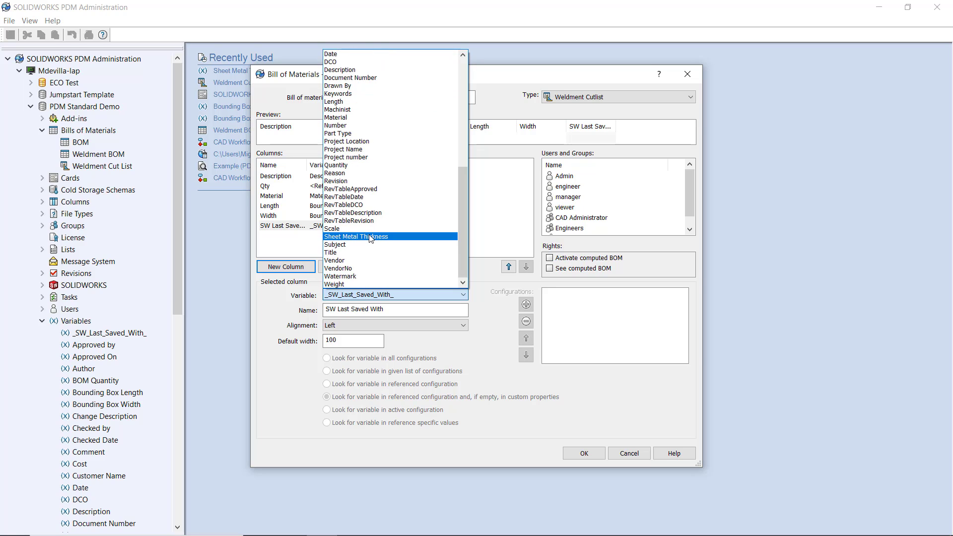
{"action": "left_click", "coordinate": [370, 237]}
{"action": "key", "text": "Tab"}
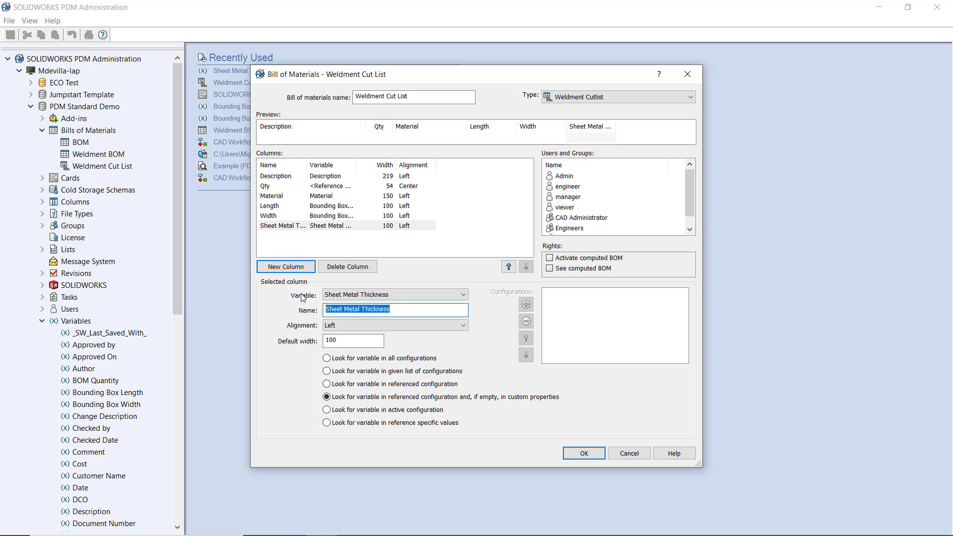
{"action": "type", "text": "Thickness"}
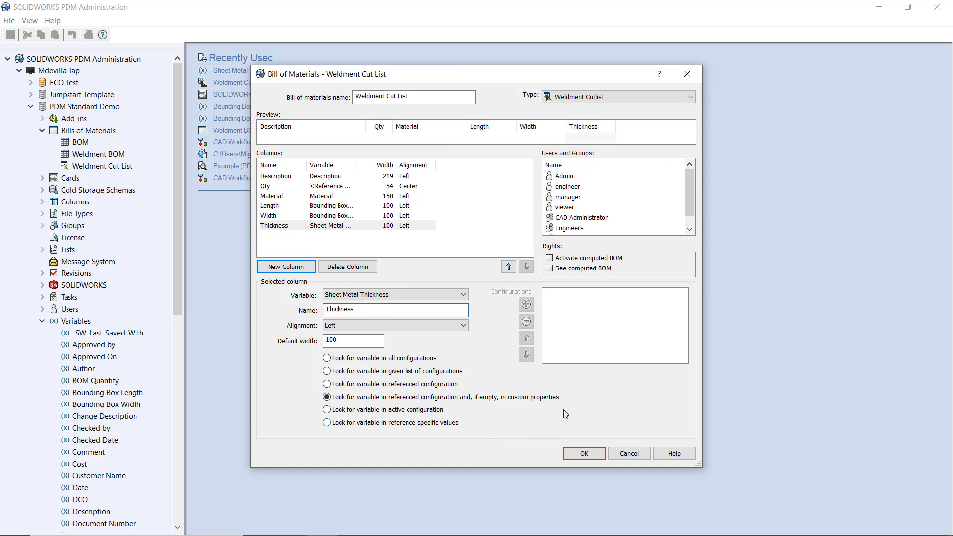
{"action": "left_click", "coordinate": [576, 453]}
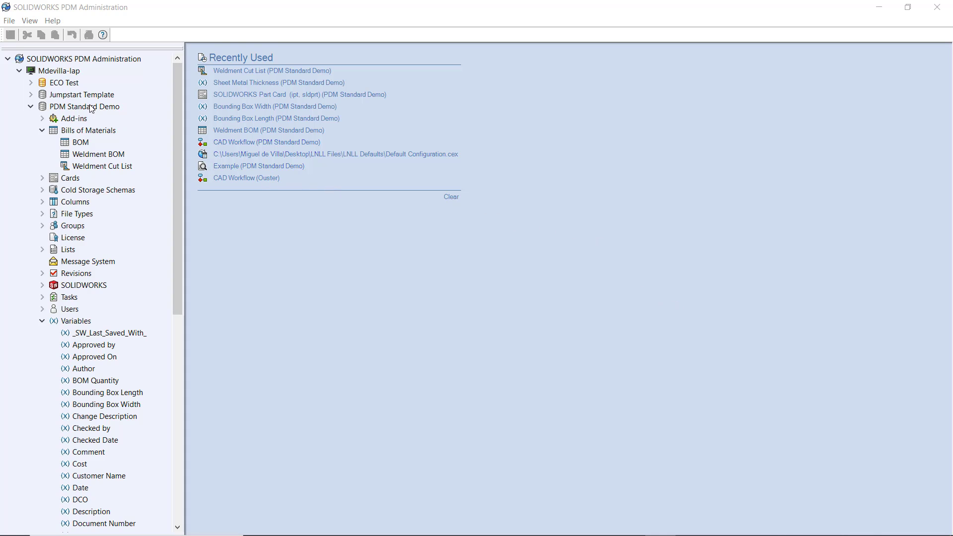
- Open the SOLIDWORKS Part Card from Cards > File Cards in the Card Editor
{"action": "double_click", "coordinate": [68, 179]}
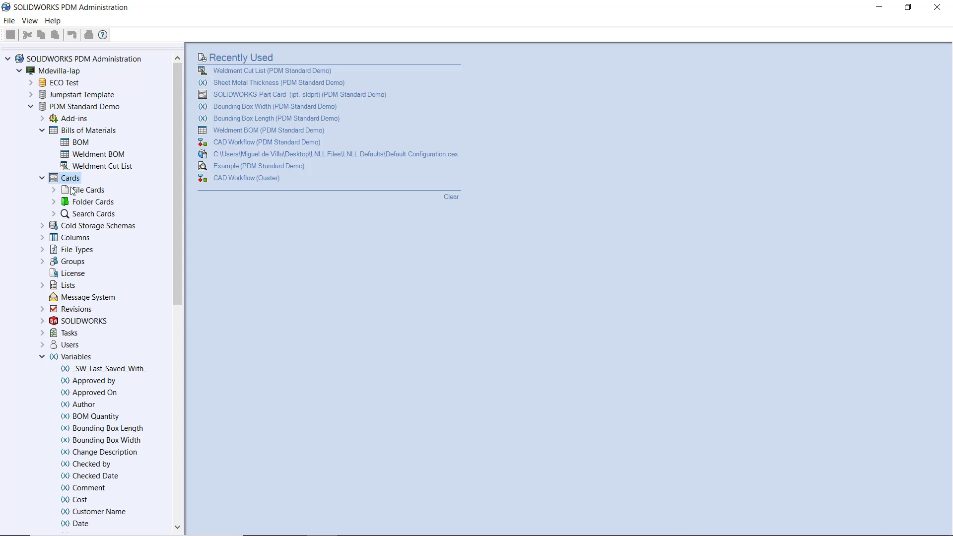
{"action": "double_click", "coordinate": [79, 191]}
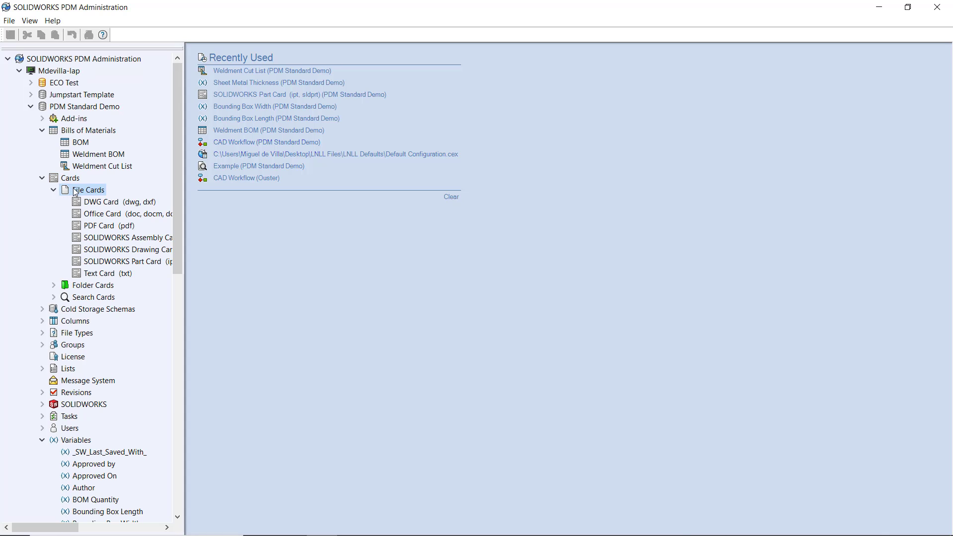
{"action": "double_click", "coordinate": [110, 262]}
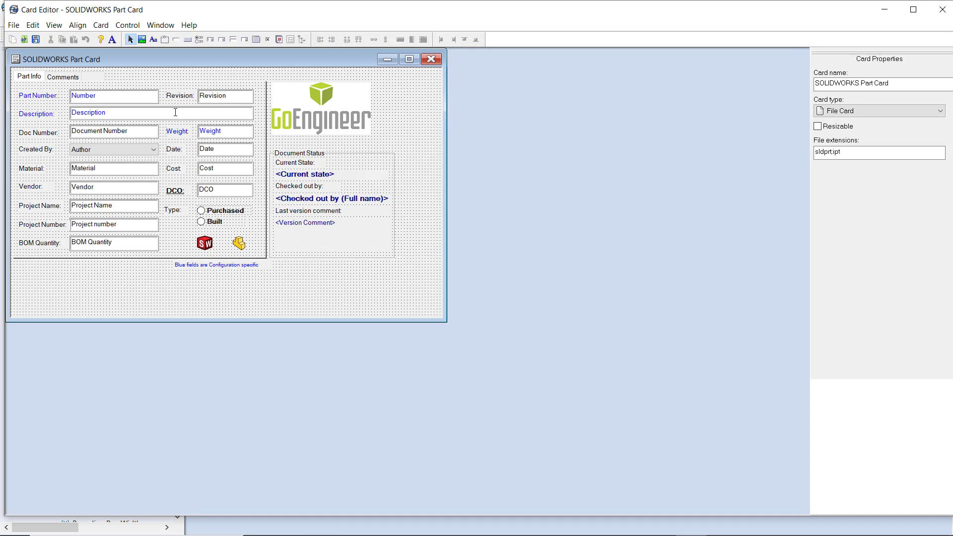
- Place an edit box on the card bound to the Sheet Metal Thickness variable
{"action": "left_click", "coordinate": [178, 42]}
{"action": "left_click", "coordinate": [71, 272]}
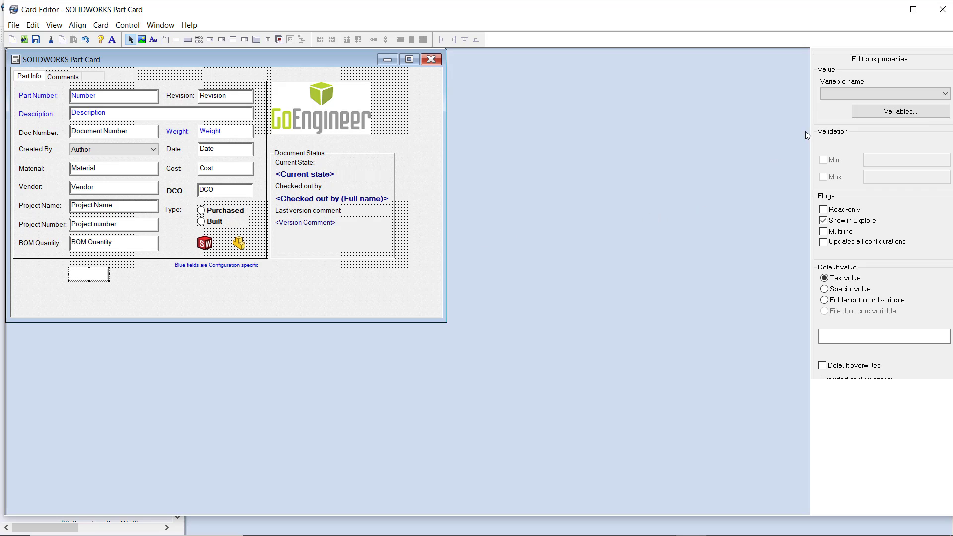
{"action": "left_click", "coordinate": [844, 98]}
{"action": "scroll", "coordinate": [881, 174], "scroll_direction": "down", "scroll_amount": 8}
{"action": "scroll", "coordinate": [883, 177], "scroll_direction": "down", "scroll_amount": 2}
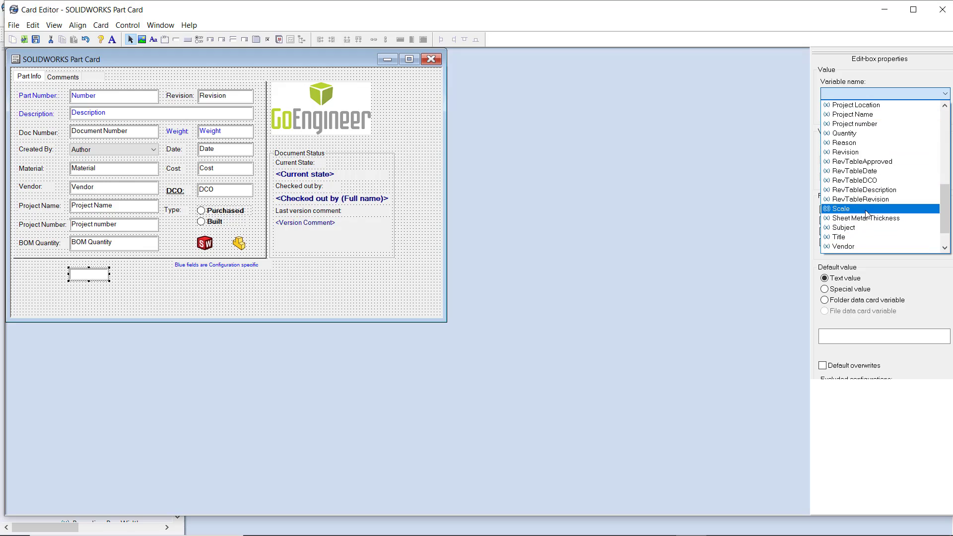
{"action": "left_click", "coordinate": [865, 219]}
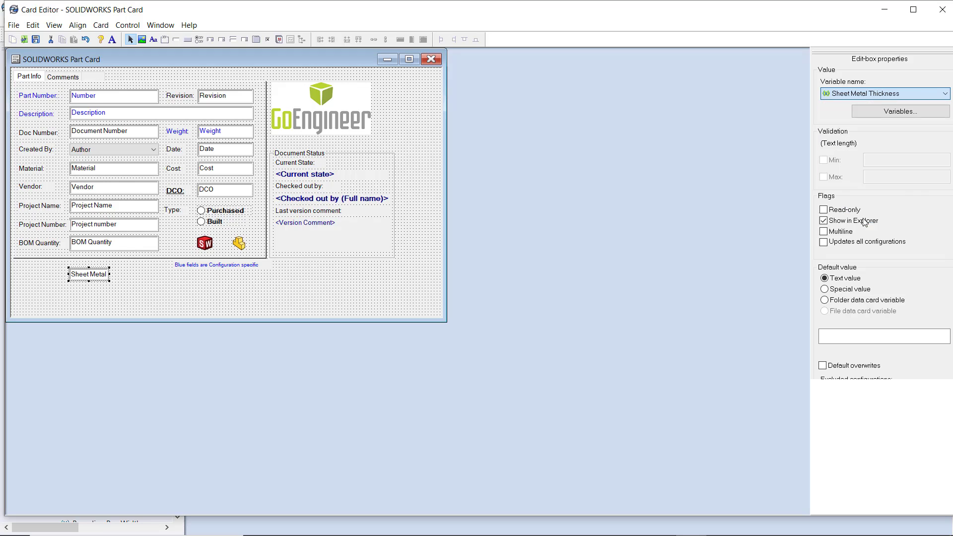
{"action": "left_click", "coordinate": [363, 292]}
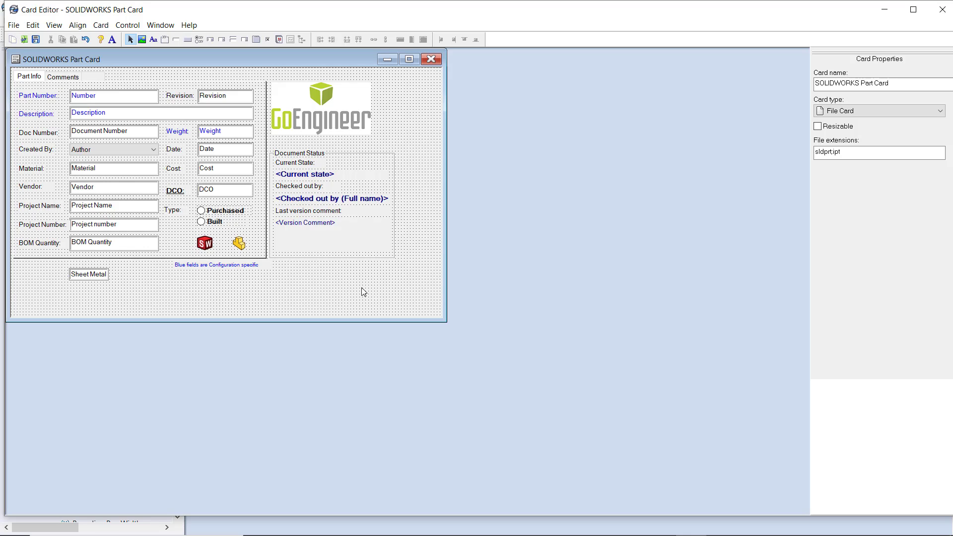
{"action": "left_click", "coordinate": [100, 274]}
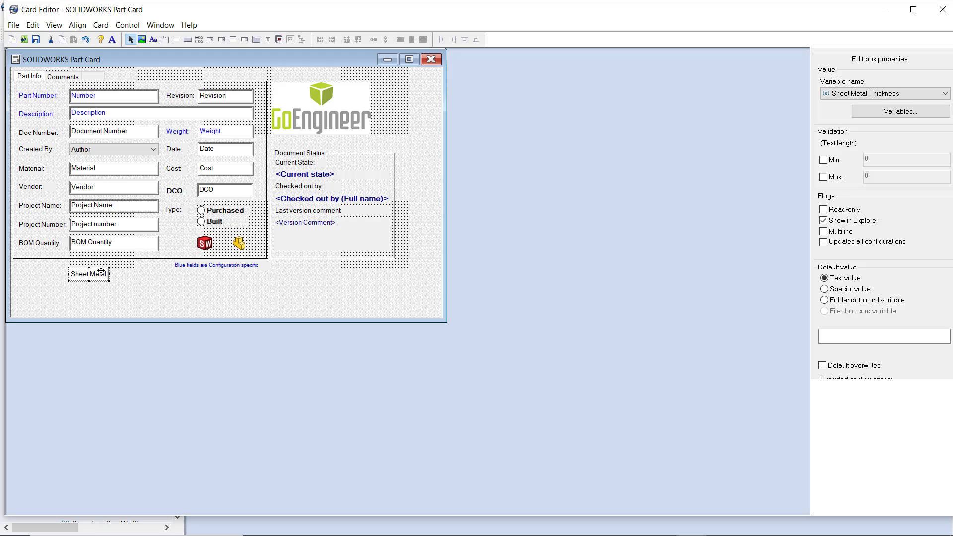
- Move the Sheet Metal edit box beside the Thickness label on the Length/Width/Thickness tab
{"action": "left_click", "coordinate": [34, 78]}
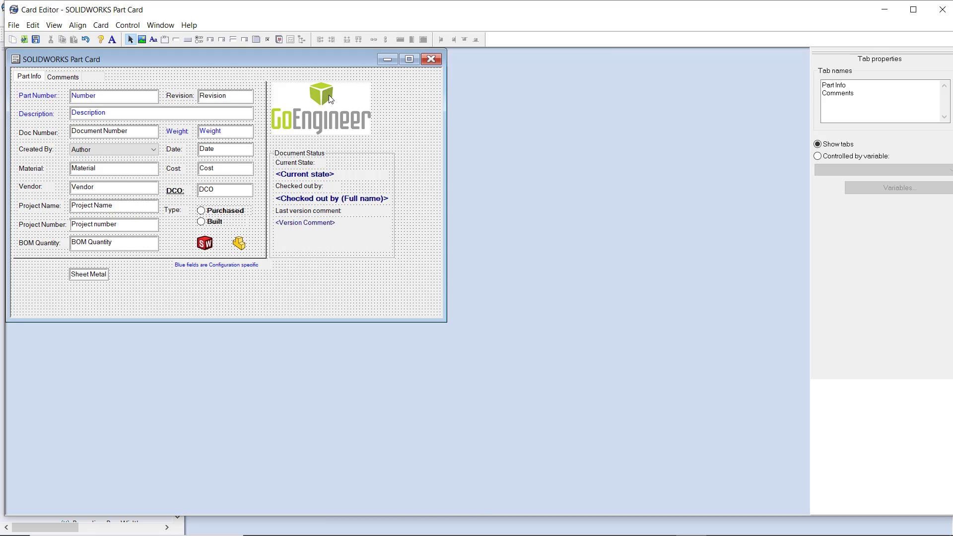
{"action": "left_click", "coordinate": [871, 102]}
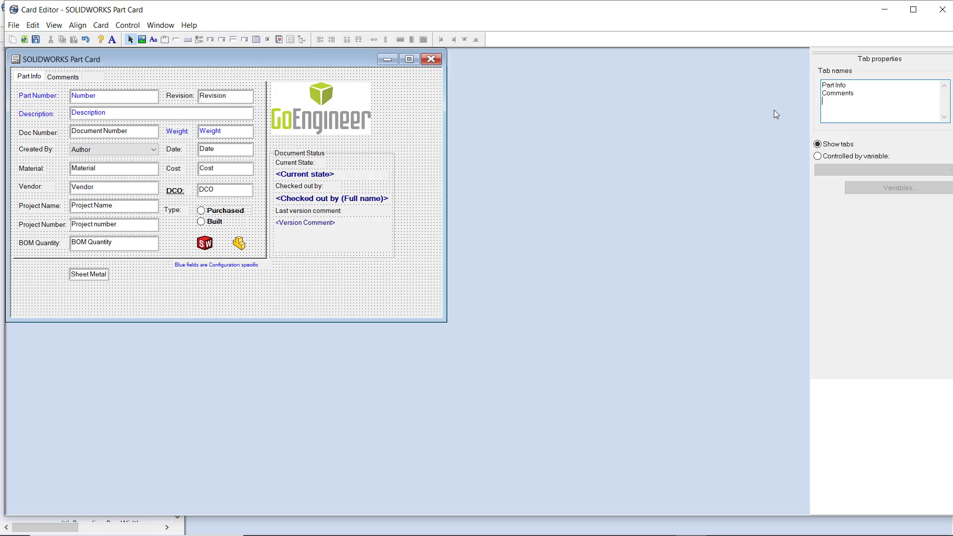
{"action": "left_click", "coordinate": [95, 77]}
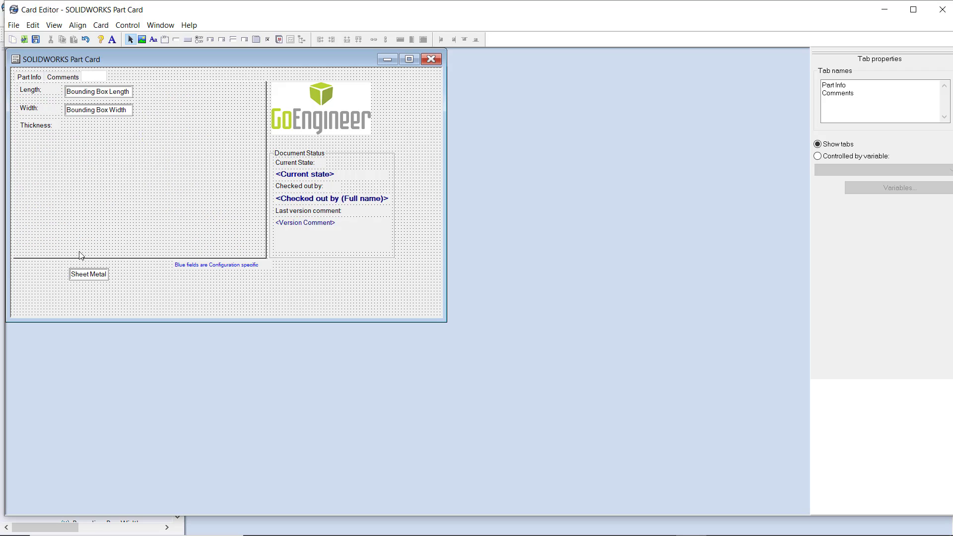
{"action": "left_click", "coordinate": [89, 274]}
{"action": "left_click_drag", "start_coordinate": [89, 274], "coordinate": [86, 128]}
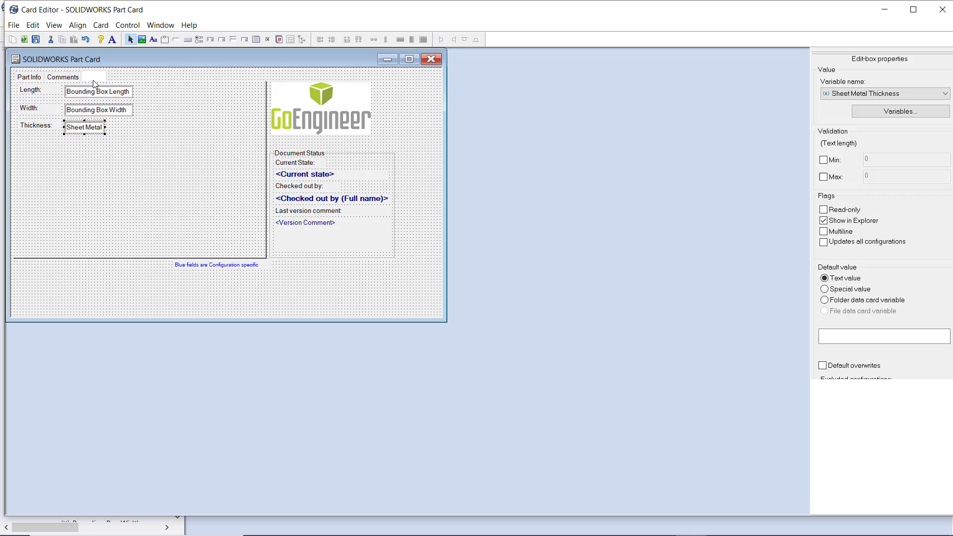
- Return to the Part Info page, save the part card, and close the Card Editor
{"action": "left_click", "coordinate": [30, 77]}
{"action": "left_click", "coordinate": [41, 42]}
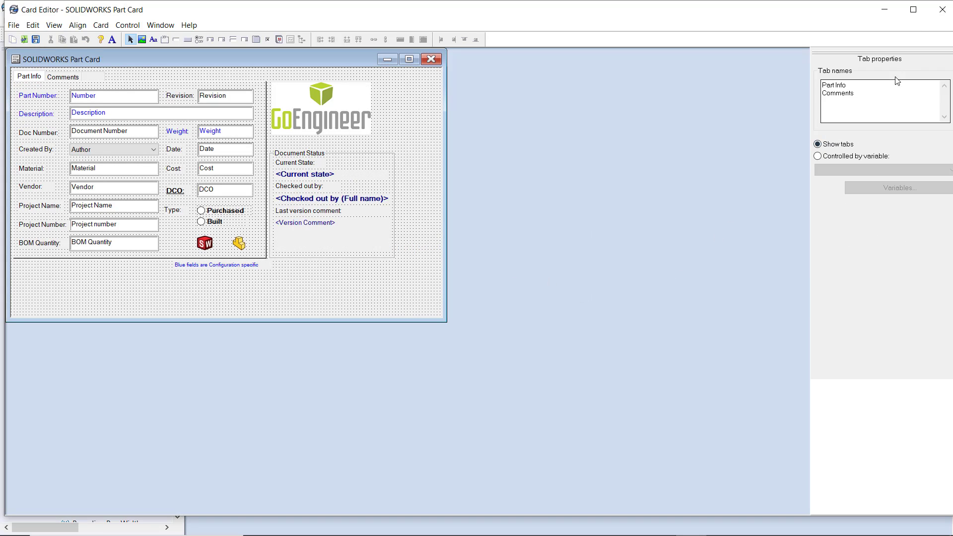
{"action": "left_click", "coordinate": [943, 10]}
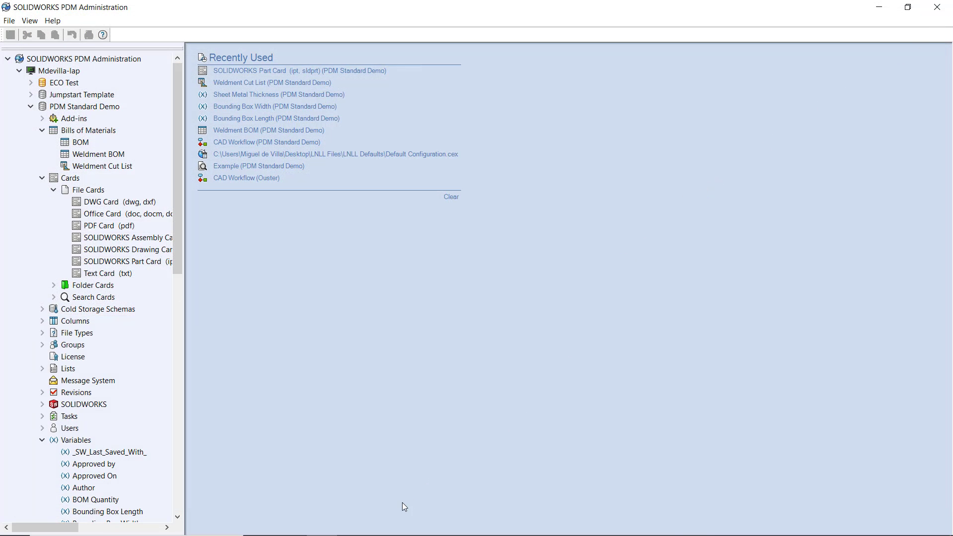
- Show Mirroring_MB_&.SLDPRT's Weldment Cut List in the vault and sort by the empty Thickness column
{"action": "left_click", "coordinate": [262, 524]}
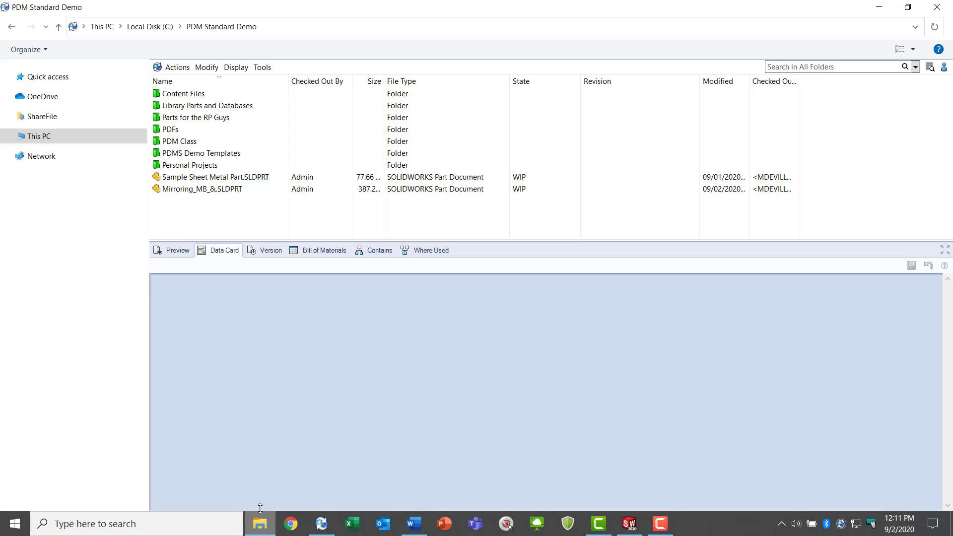
{"action": "left_click", "coordinate": [220, 189]}
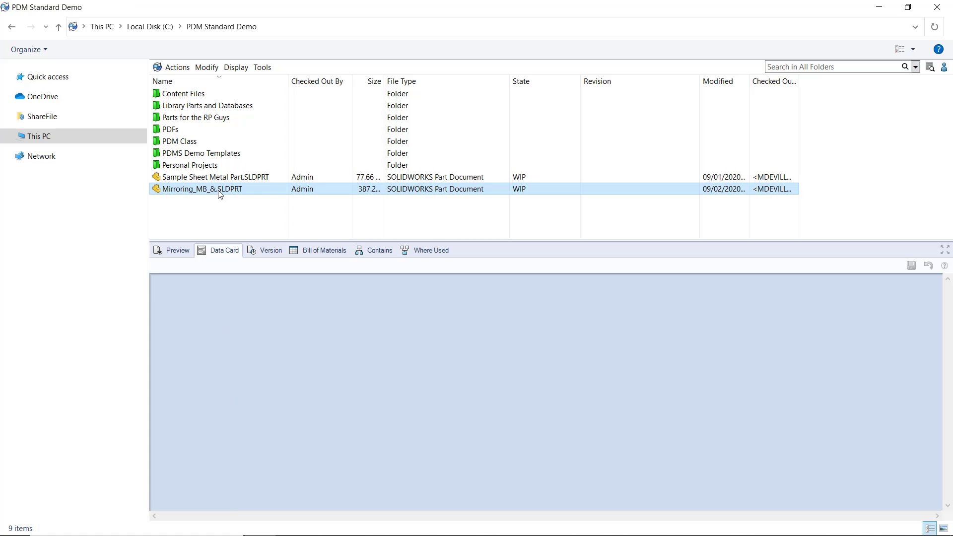
{"action": "left_click", "coordinate": [335, 251]}
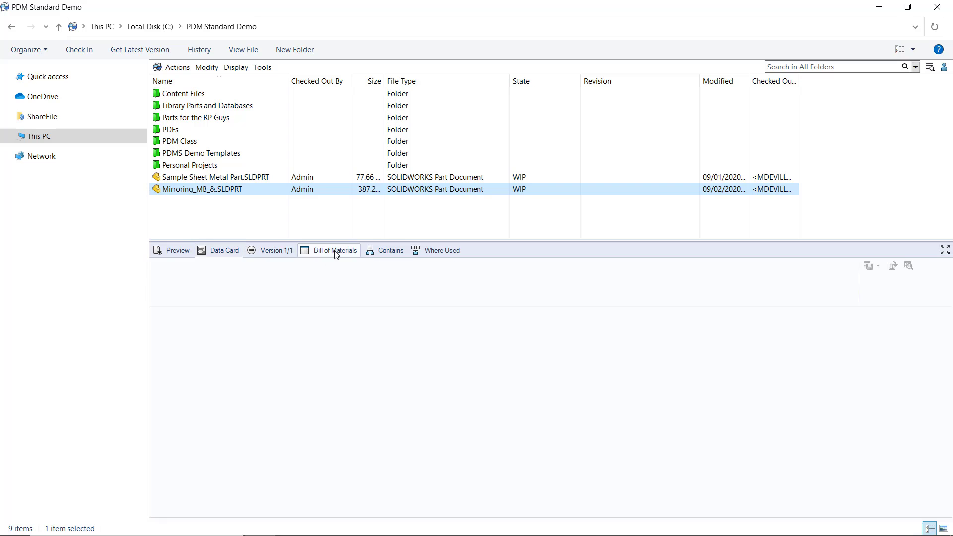
{"action": "left_click", "coordinate": [173, 266]}
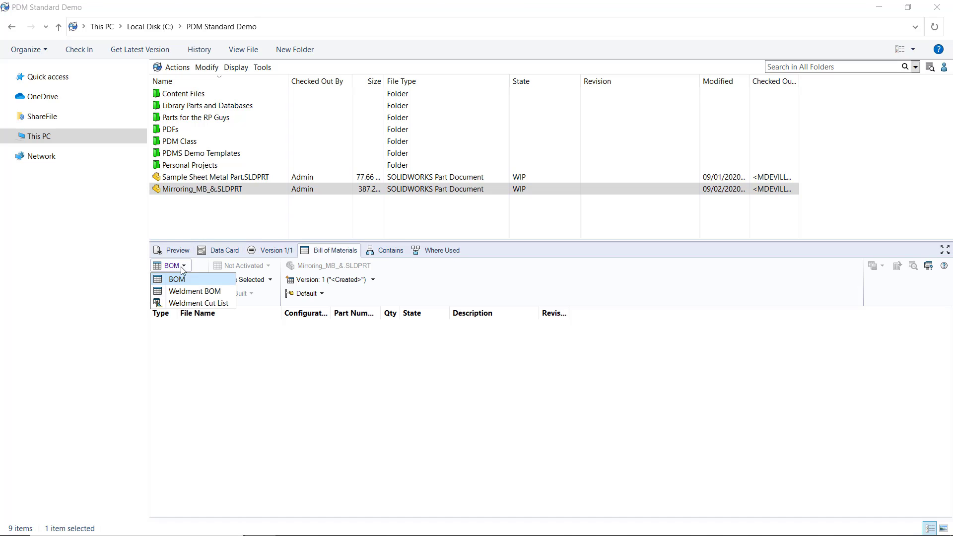
{"action": "left_click", "coordinate": [187, 304]}
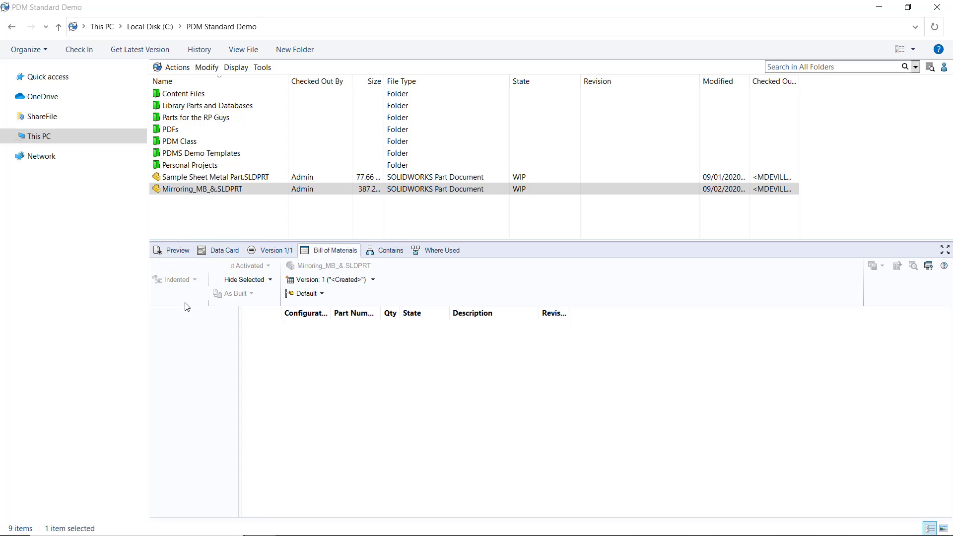
{"action": "left_click", "coordinate": [535, 327]}
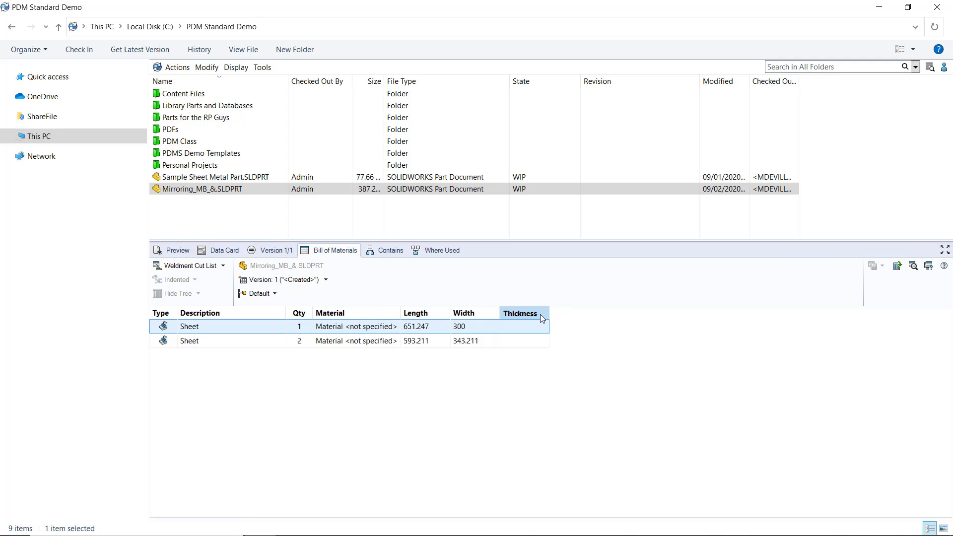
{"action": "left_click", "coordinate": [540, 314]}
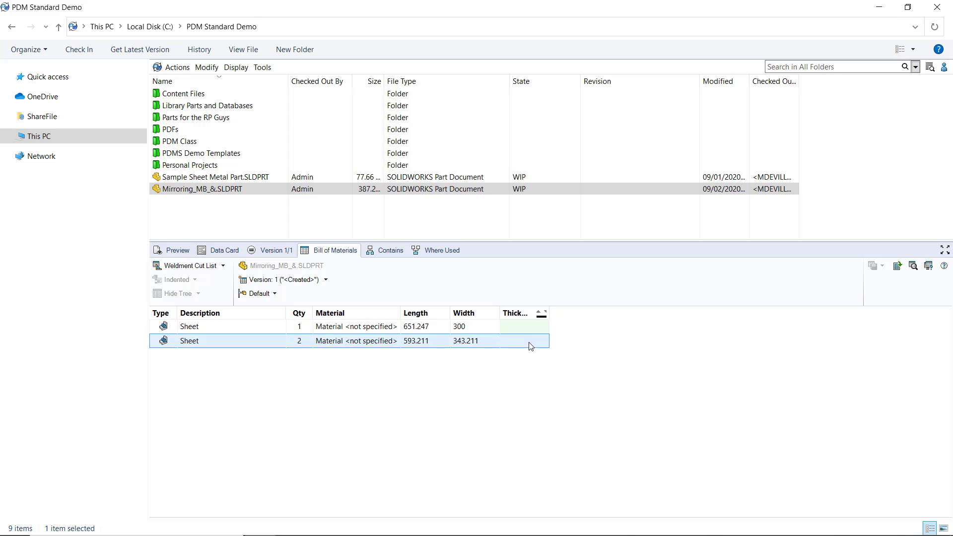
{"action": "left_click", "coordinate": [430, 226]}
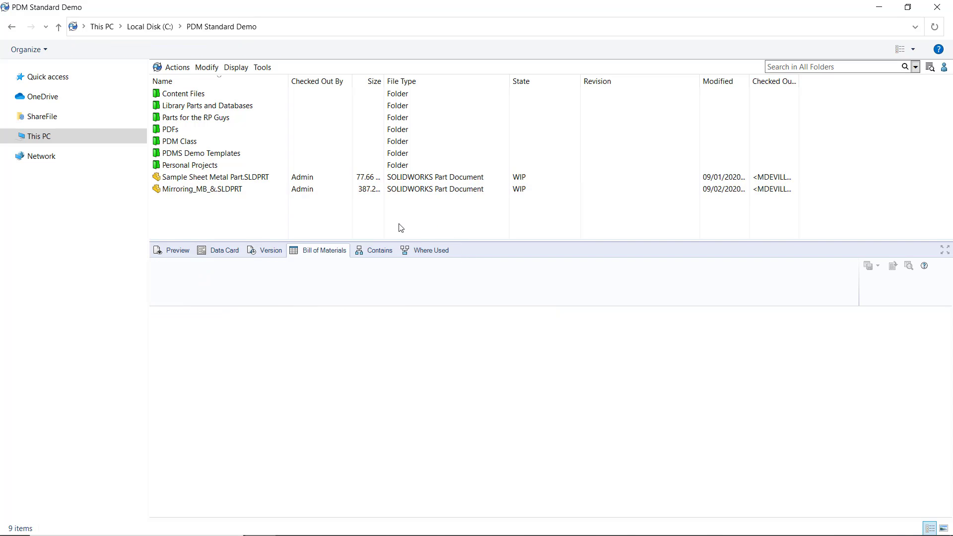
- Check Mirroring_MB_&.SLDPRT in from the SOLIDWORKS PDM task pane and confirm the check-in
{"action": "mouse_move", "coordinate": [432, 534]}
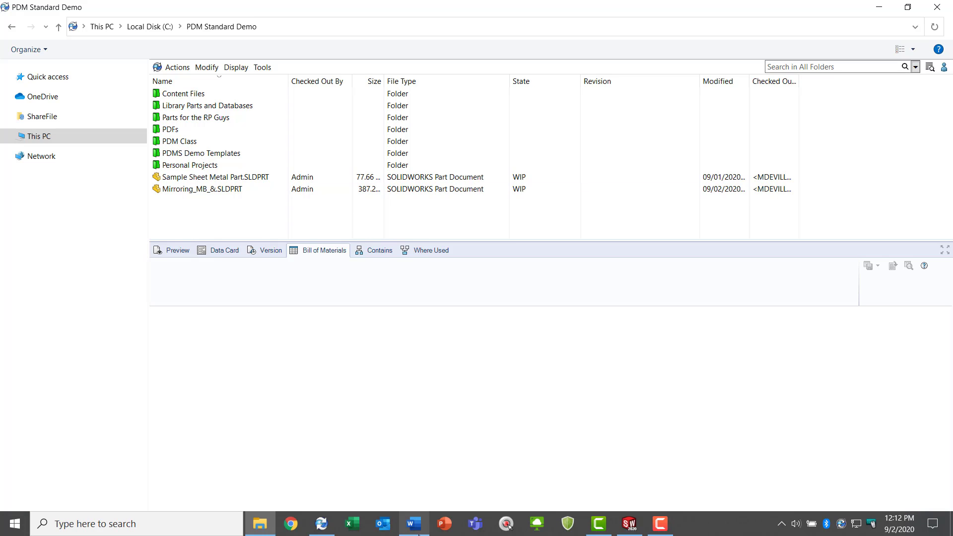
{"action": "mouse_move", "coordinate": [621, 531]}
{"action": "left_click", "coordinate": [634, 476]}
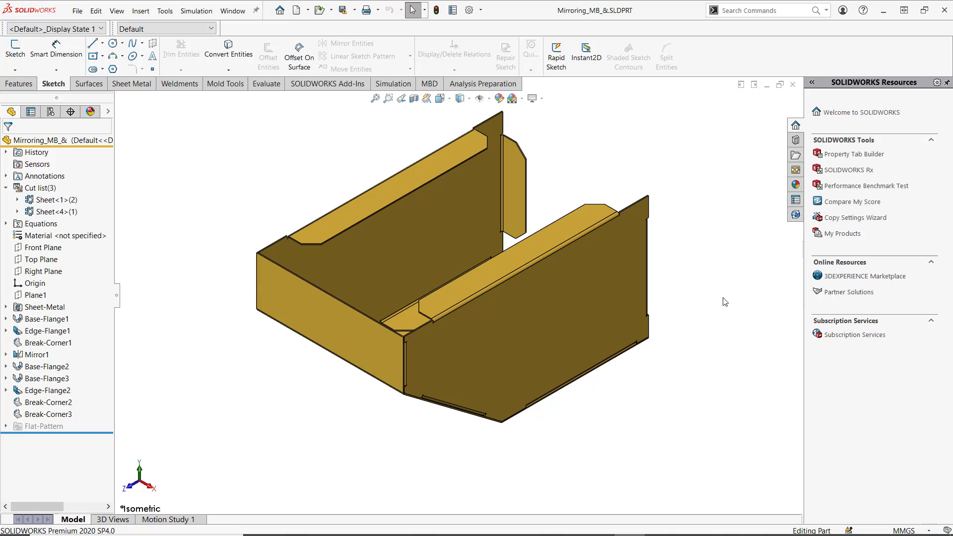
{"action": "left_click", "coordinate": [795, 214]}
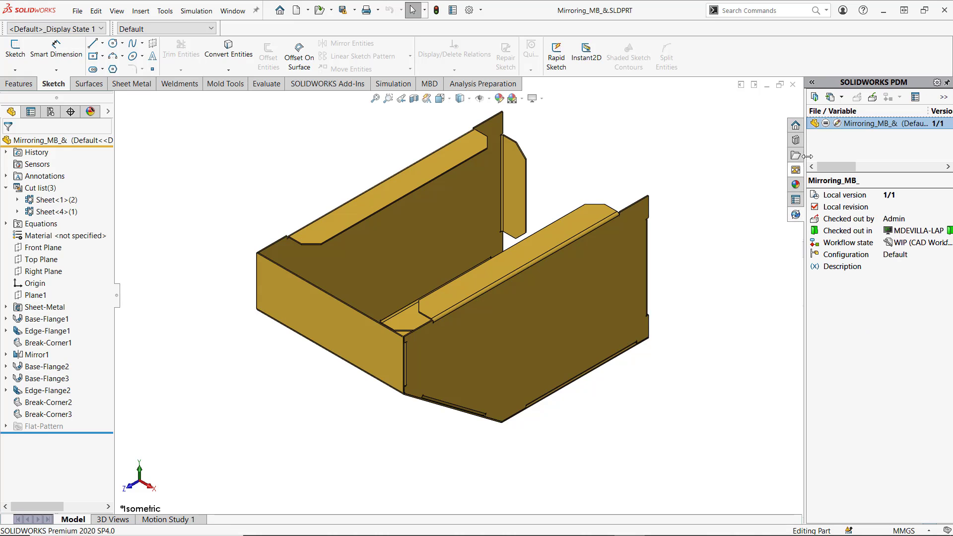
{"action": "right_click", "coordinate": [847, 130]}
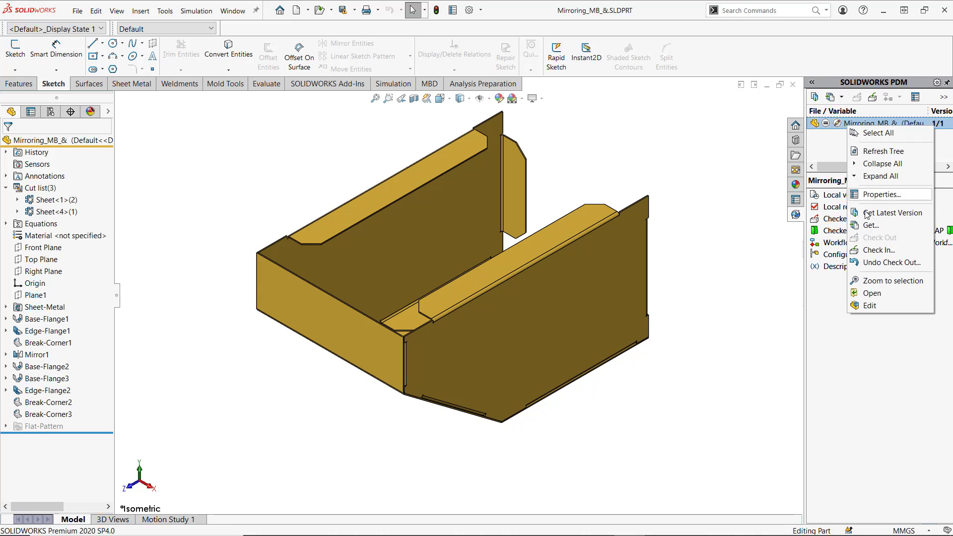
{"action": "left_click", "coordinate": [862, 254]}
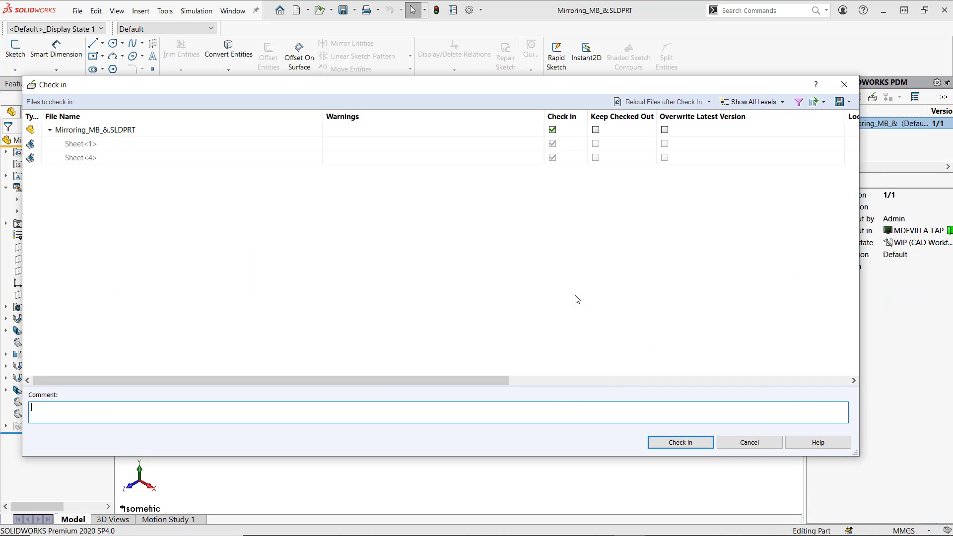
{"action": "left_click", "coordinate": [661, 441]}
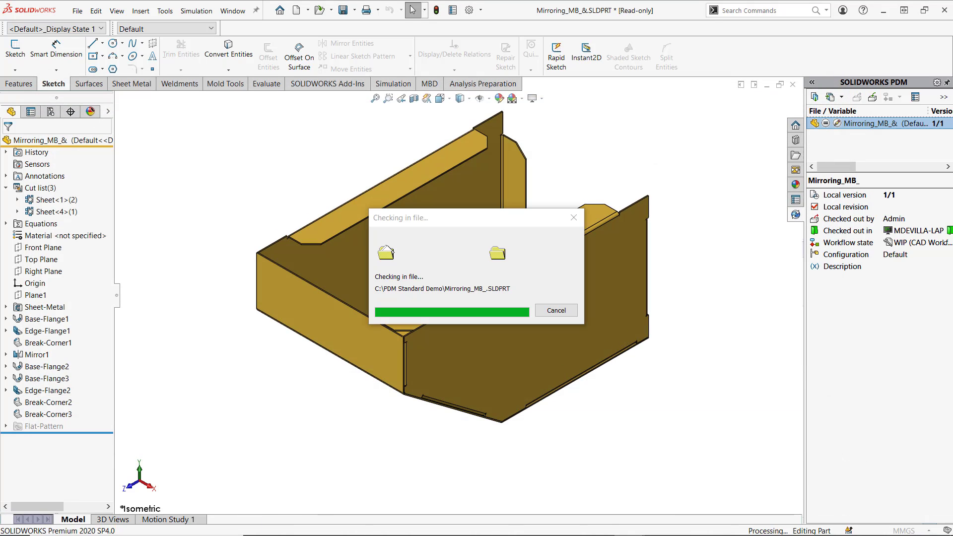
- Show the Weldment Cut List BOM for Mirroring_MB_&.SLDPRT and confirm both Sheet rows read Thickness 1.897
{"action": "left_click", "coordinate": [259, 524]}
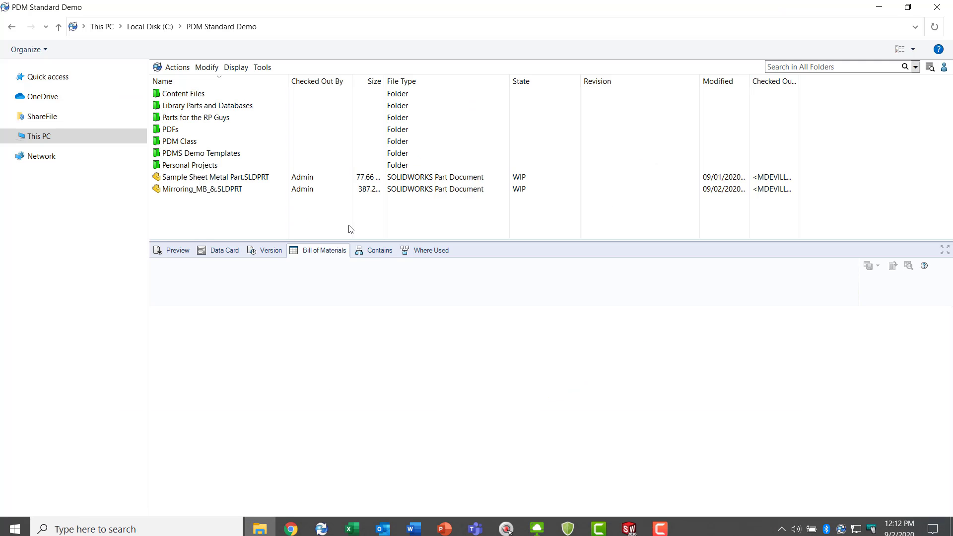
{"action": "left_click", "coordinate": [328, 190]}
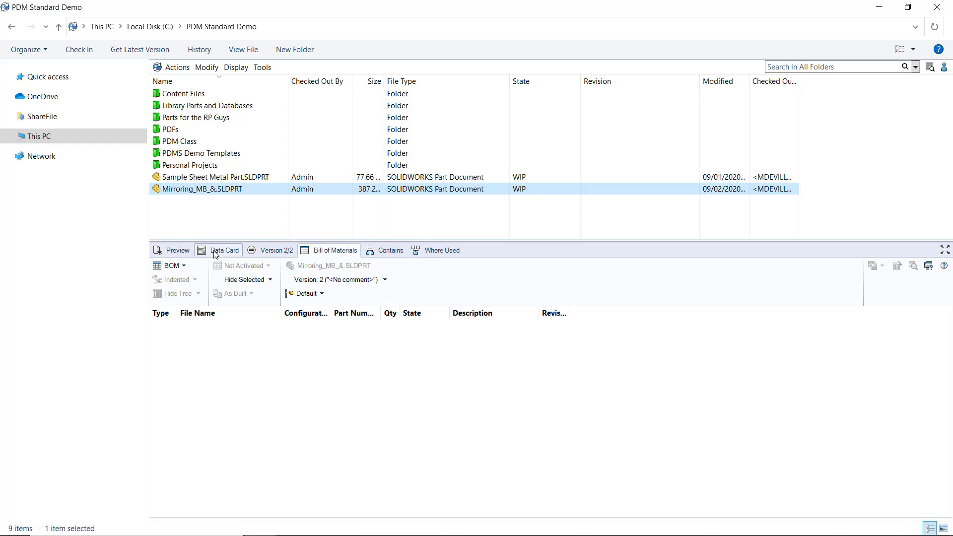
{"action": "left_click", "coordinate": [173, 266]}
{"action": "left_click", "coordinate": [197, 303]}
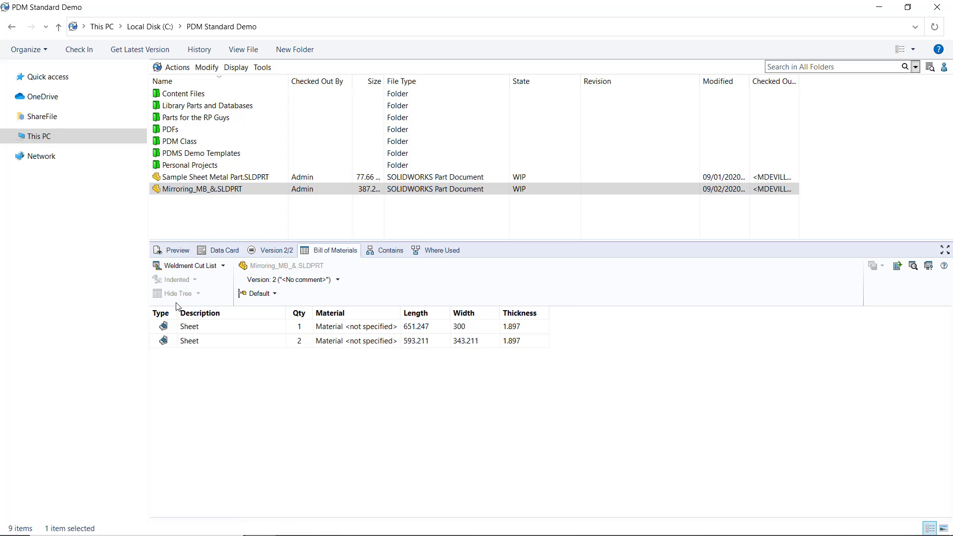
{"action": "left_click", "coordinate": [524, 345]}
{"action": "left_click", "coordinate": [524, 331]}
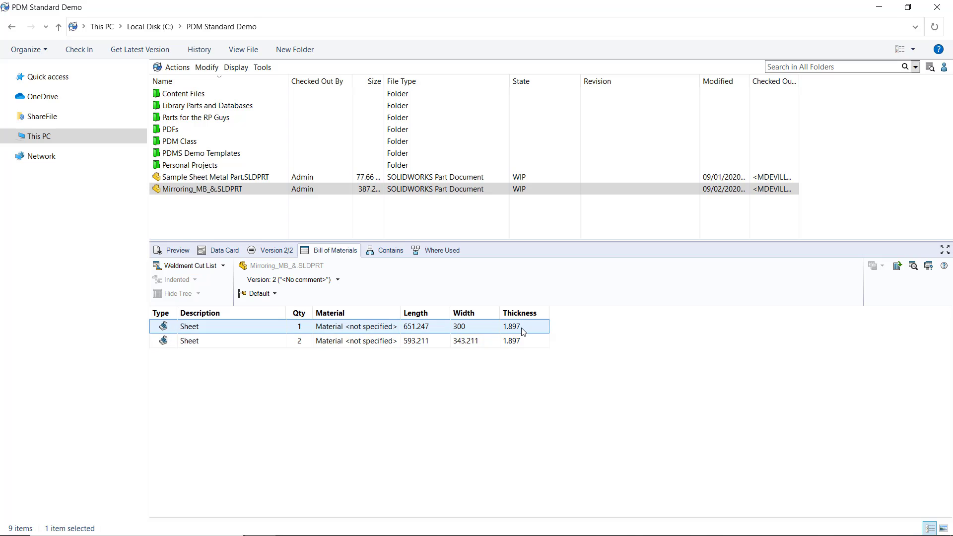